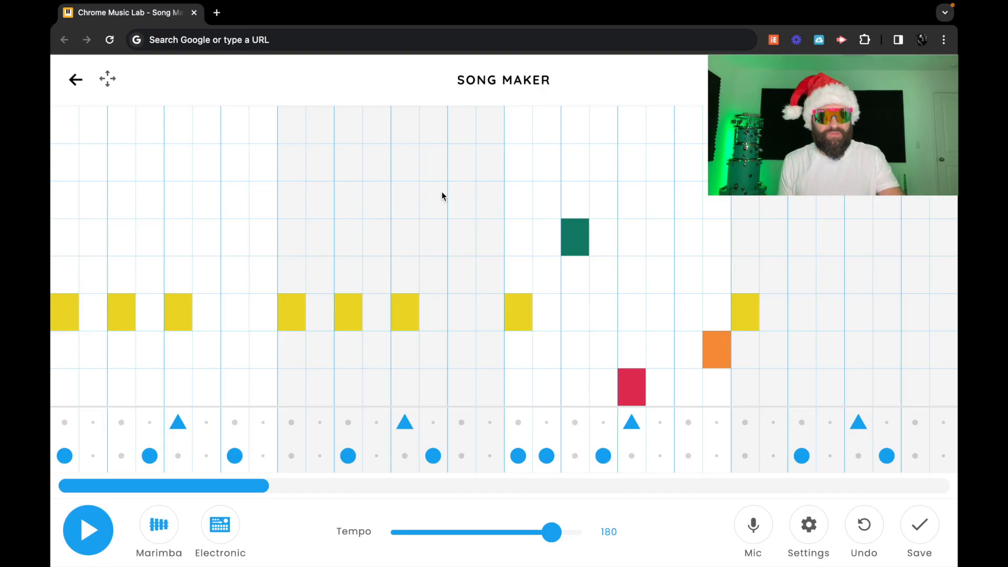
# - Play the finished example song through to its last bars and stop playback
pyautogui.press('space')
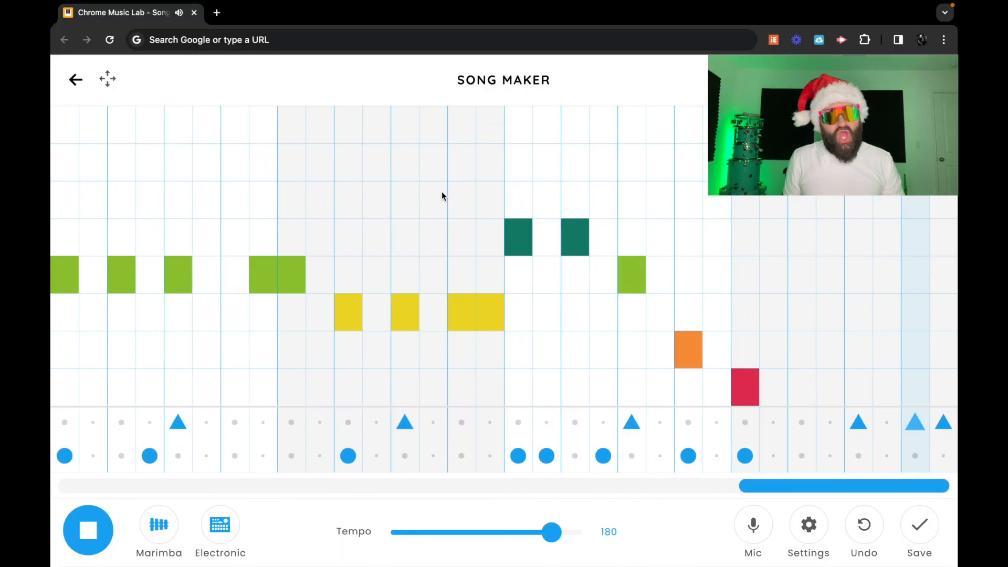
pyautogui.press('space')
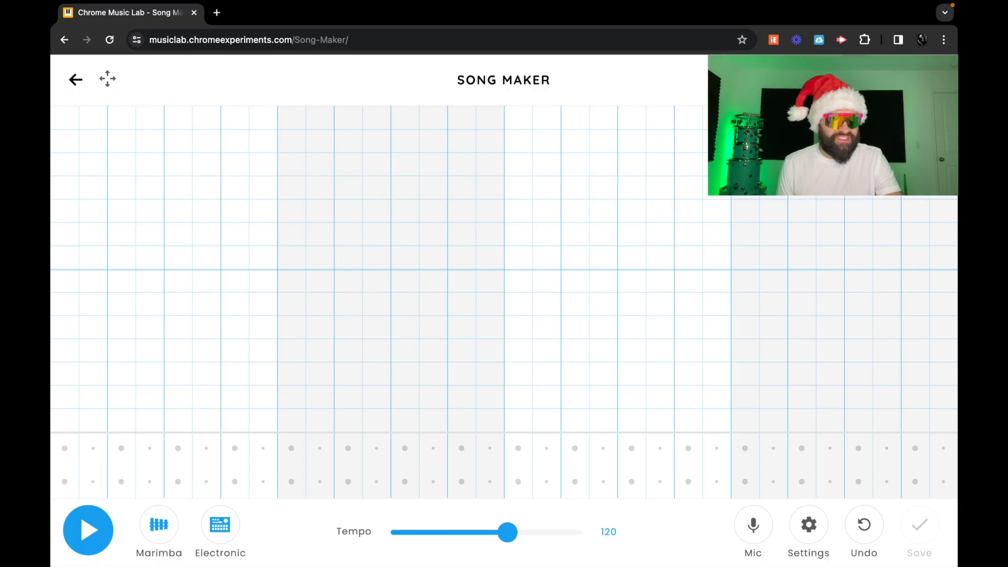
# - Set the blank song's length to 16 bars
pyautogui.click(811, 531)
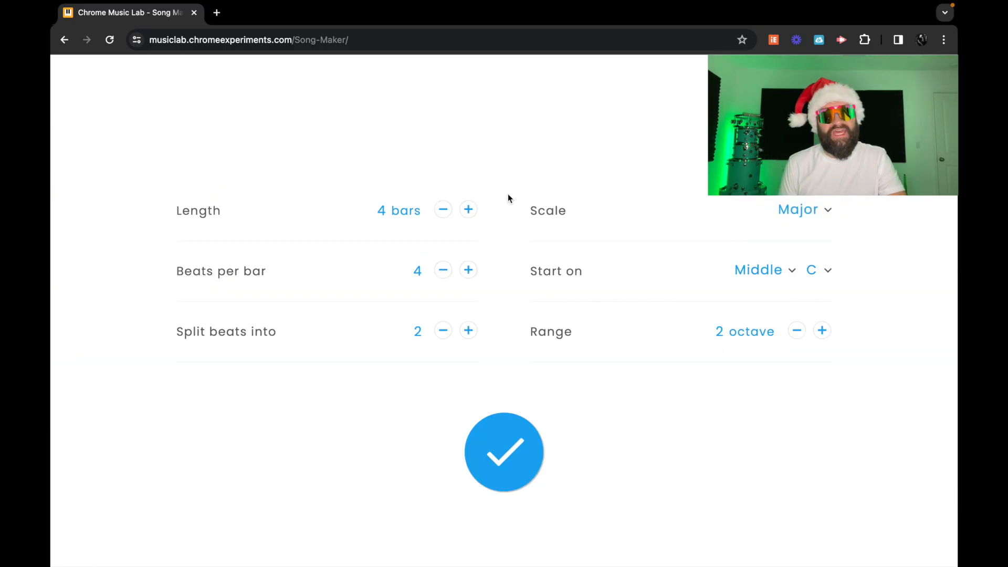
pyautogui.click(467, 211)
pyautogui.click(467, 211)
pyautogui.click(467, 211)
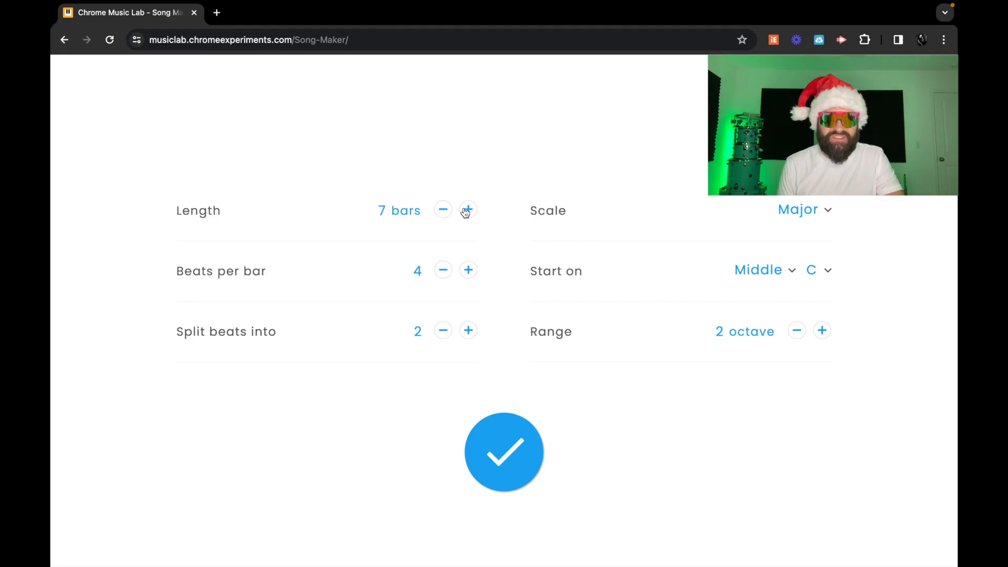
pyautogui.click(467, 211)
pyautogui.click(467, 211)
pyautogui.click(466, 210)
pyautogui.click(467, 211)
pyautogui.click(467, 211)
pyautogui.click(467, 211)
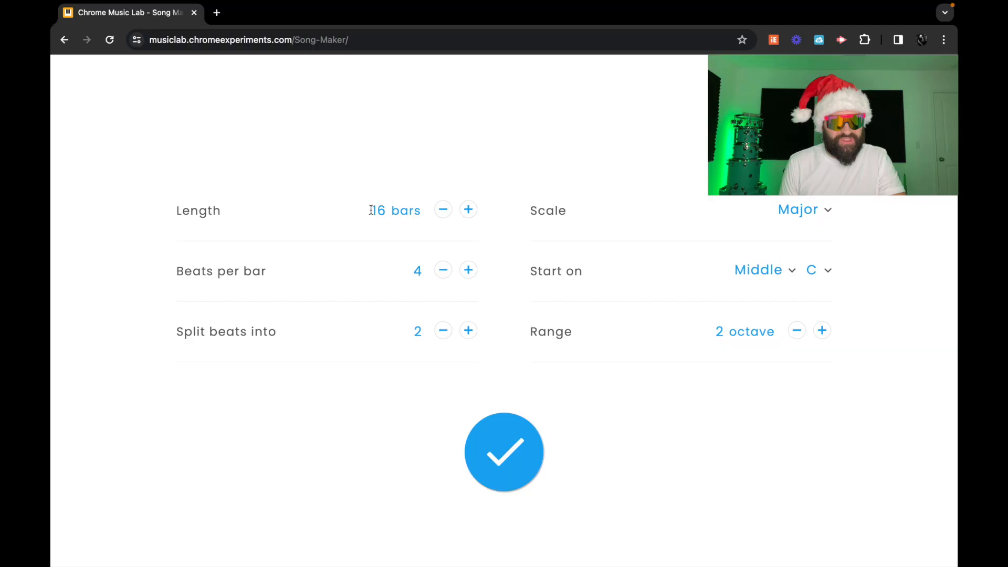
# - Start the scale on High C with a range of 1 octave and apply the song settings
pyautogui.click(775, 279)
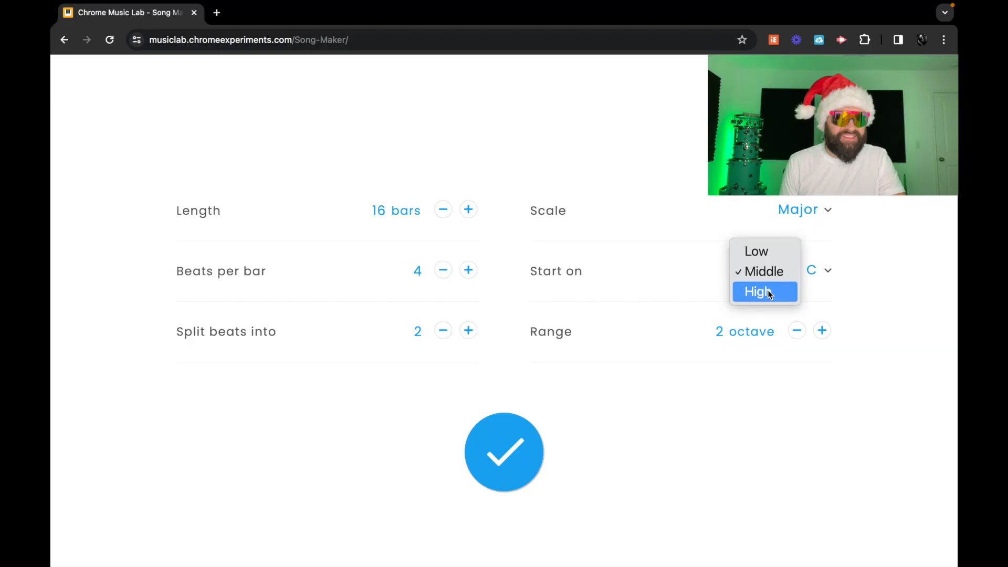
pyautogui.click(768, 292)
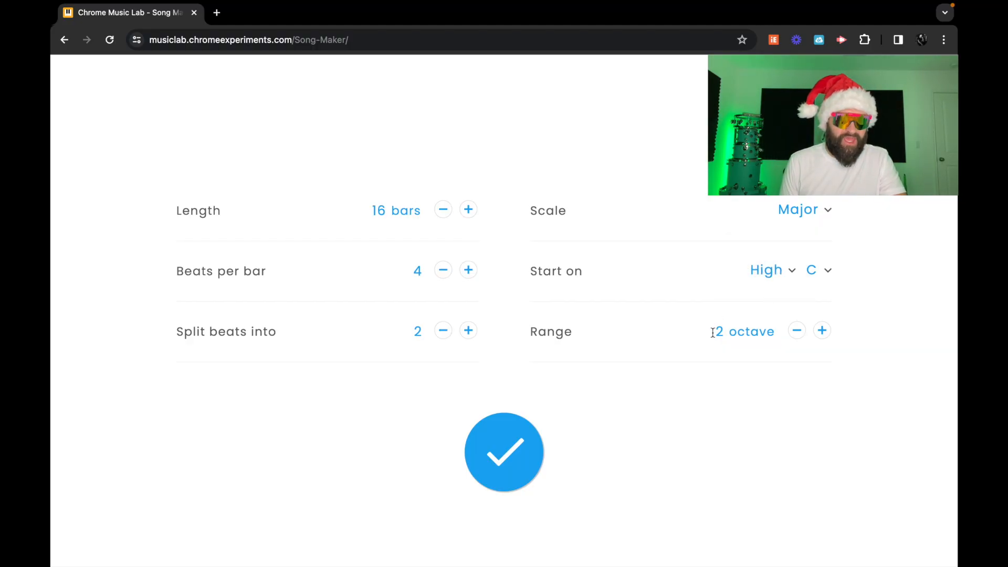
pyautogui.click(796, 331)
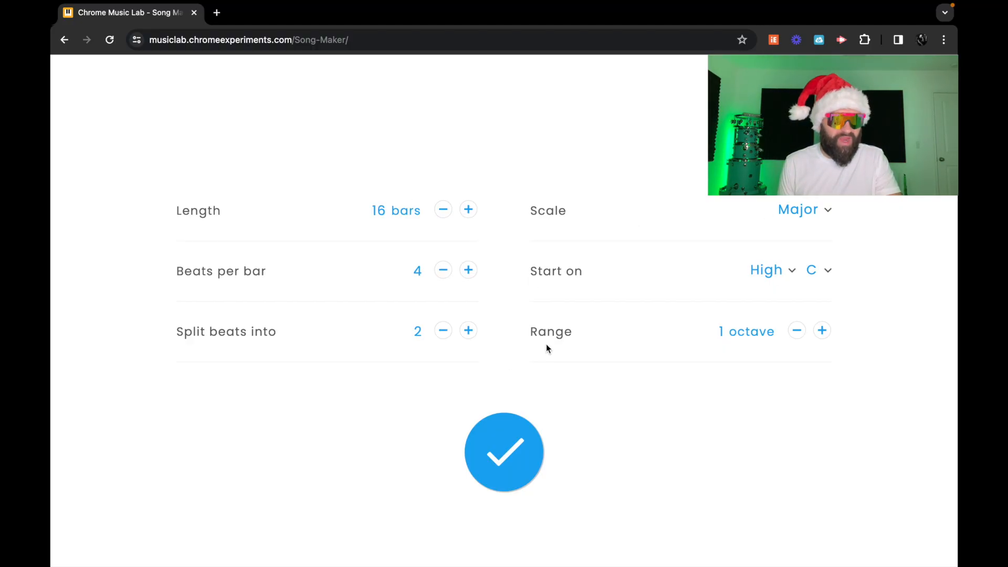
pyautogui.click(484, 453)
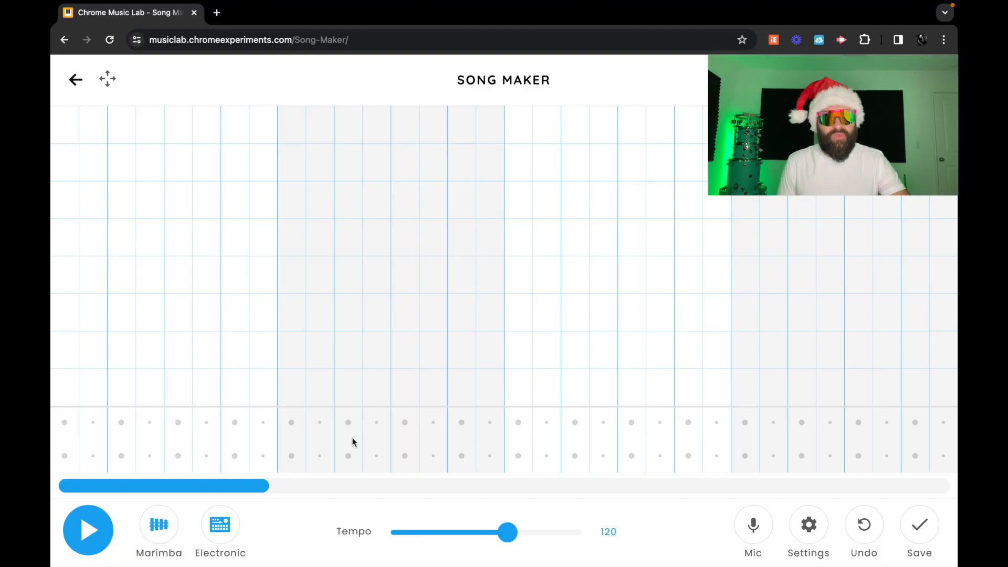
# - Enter the melody in bars 1–4: E on beats 1–3 of bars 1 and 2, E, G, C, D across bar 3, and E starting bar 4
pyautogui.click(58, 320)
pyautogui.click(115, 321)
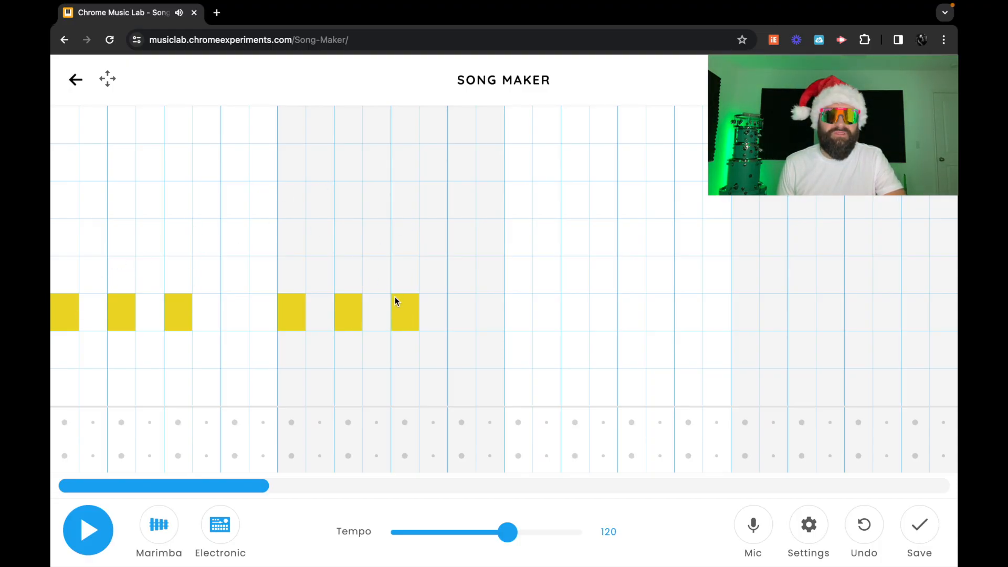
pyautogui.click(520, 314)
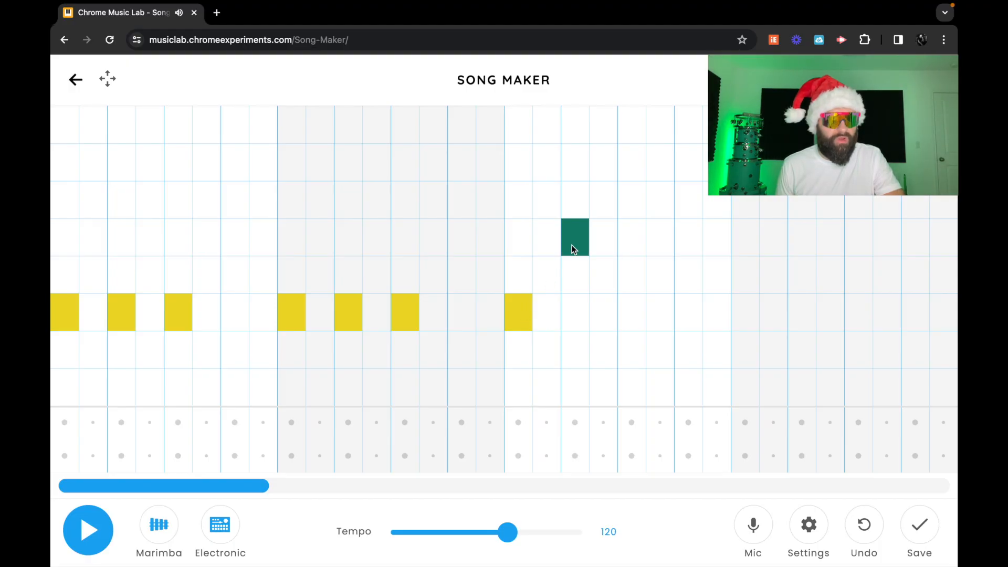
pyautogui.click(636, 380)
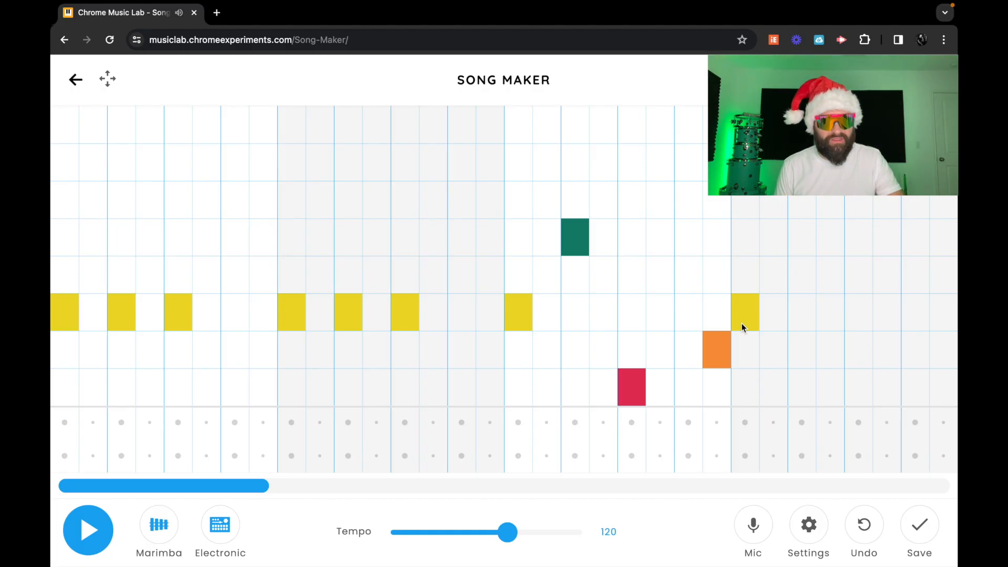
# - Set the tempo to 180, playing the opening melody before and after the change
pyautogui.press('space')
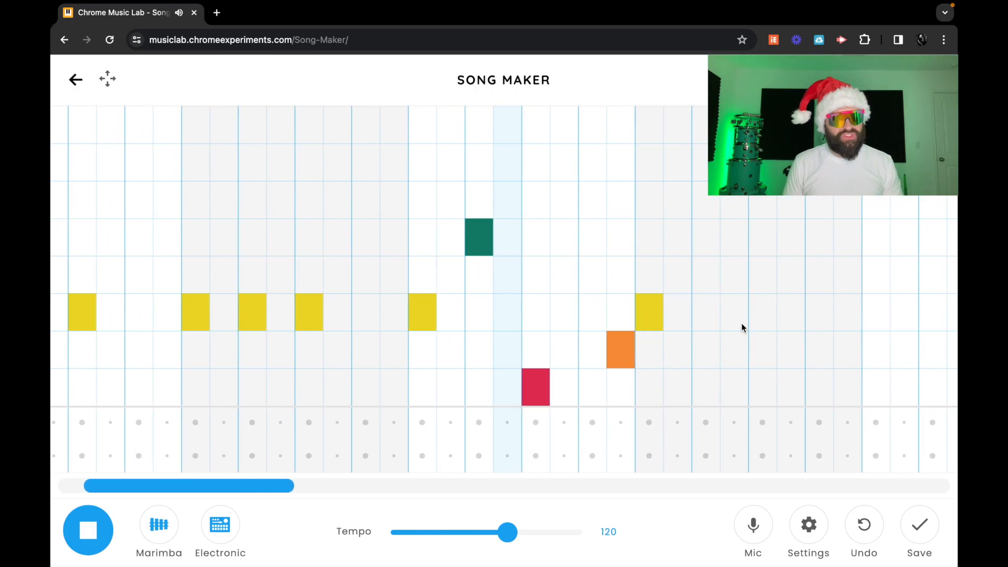
pyautogui.press('space')
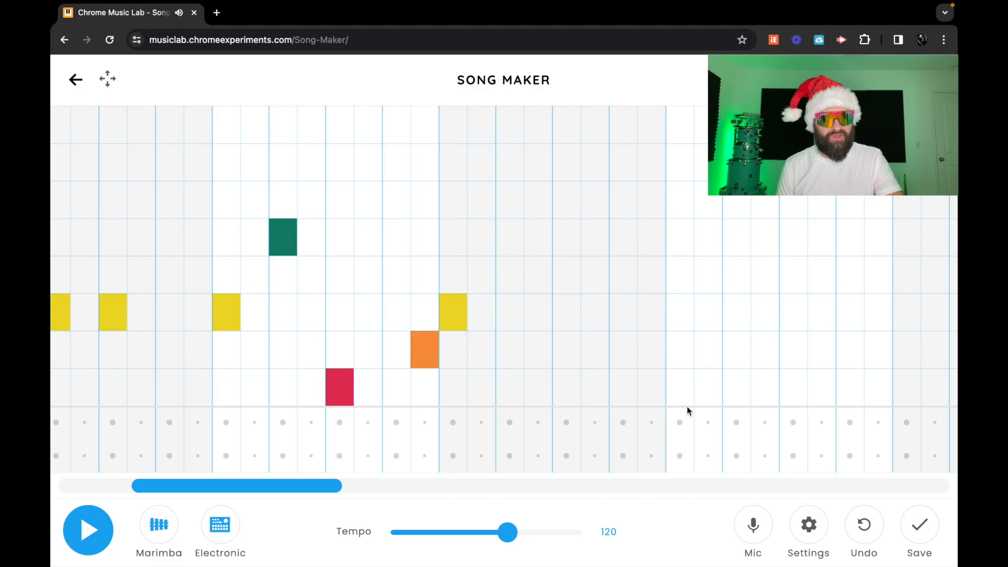
pyautogui.moveTo(508, 532); pyautogui.dragTo(550, 532)
pyautogui.moveTo(96, 529)
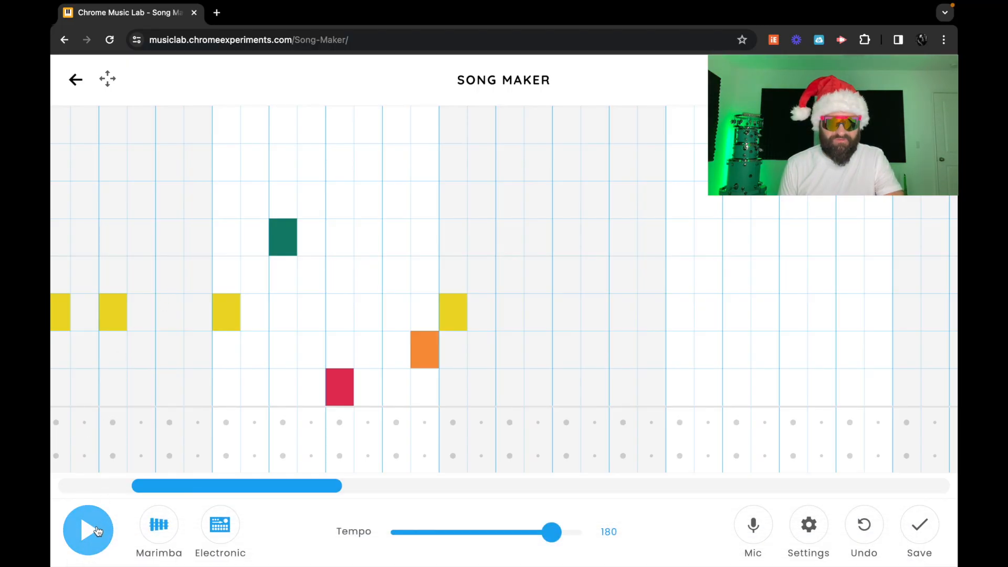
pyautogui.click(97, 531)
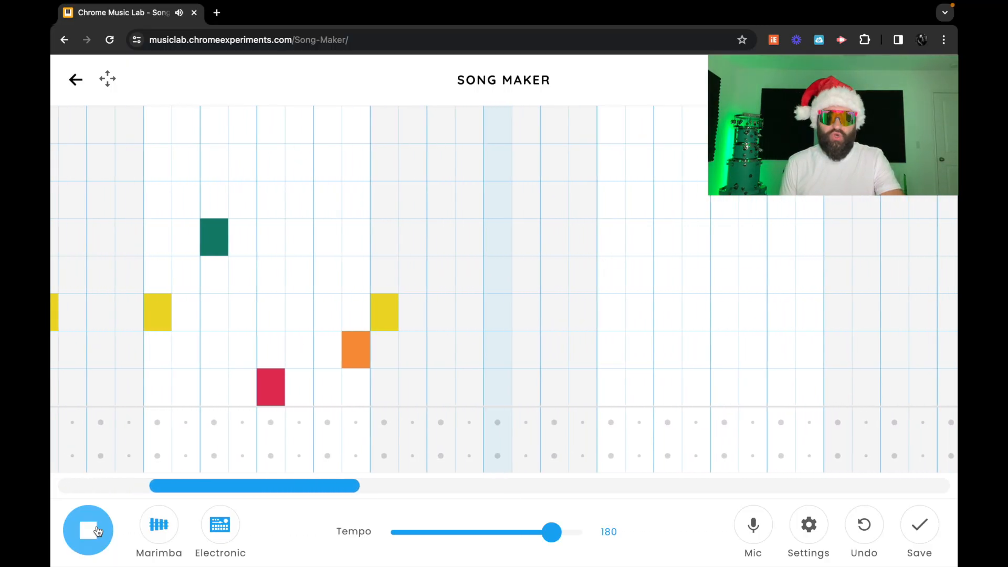
pyautogui.click(98, 531)
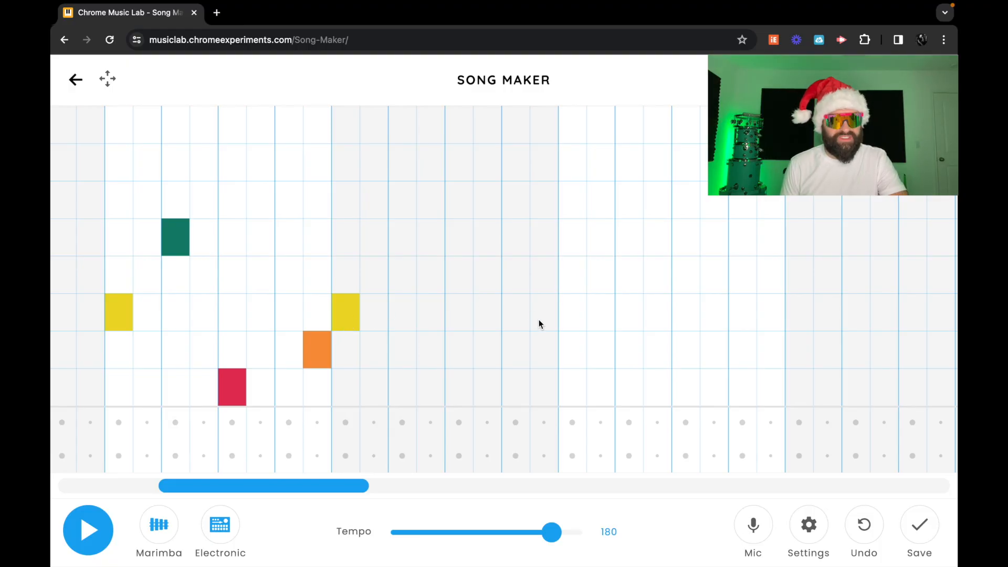
# - Place green F notes on beats 1–3 and the second half of beat 4 in bar 5, plus beat 1 of bar 6
pyautogui.click(572, 286)
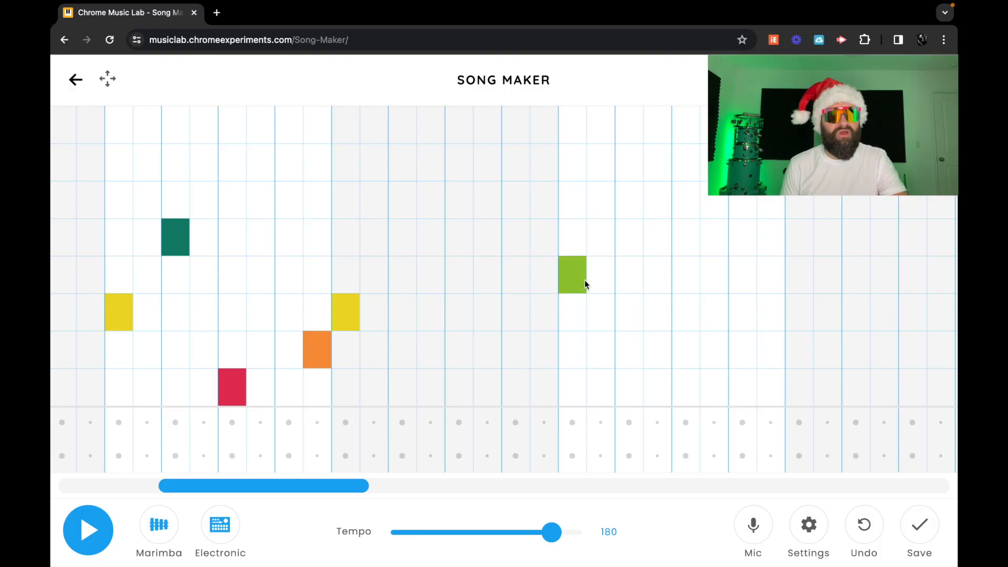
pyautogui.click(632, 274)
pyautogui.click(683, 267)
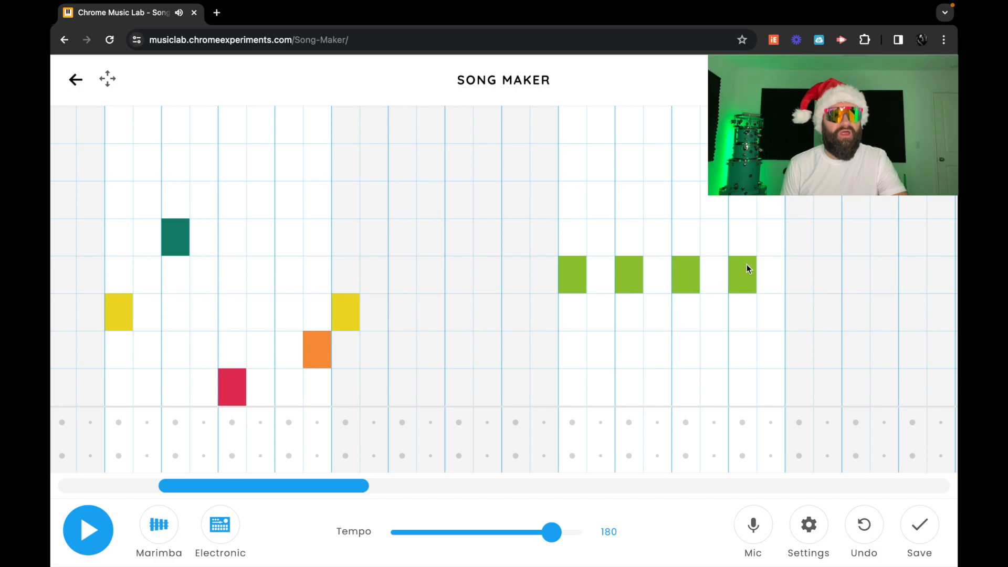
pyautogui.click(764, 268)
pyautogui.click(822, 301)
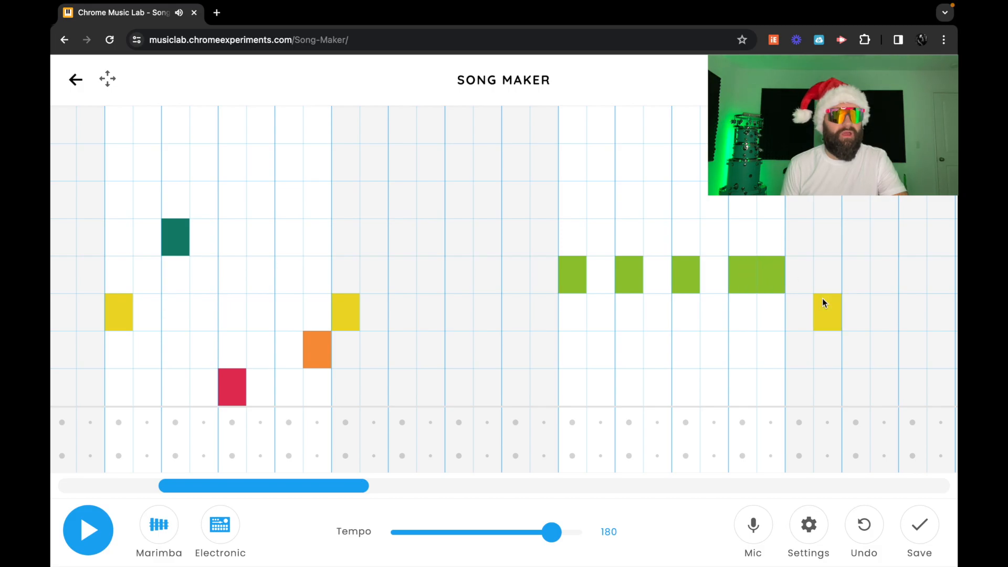
pyautogui.click(822, 302)
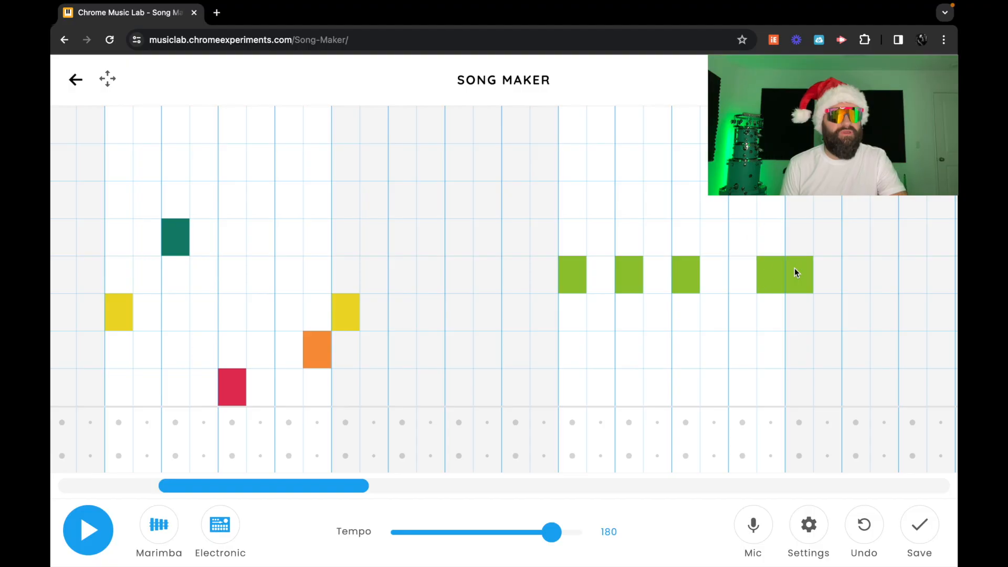
# - Continue with E notes from beat 2 of bar 6, E, D, D, E in bar 7, and D and G on beats 1 and 3 of bar 8
pyautogui.click(855, 306)
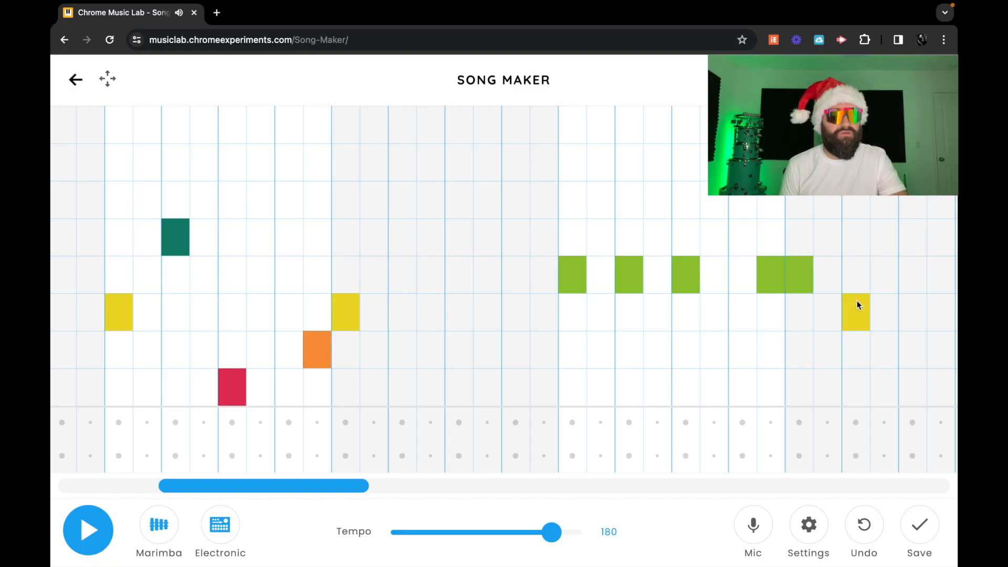
pyautogui.click(912, 315)
pyautogui.moveTo(284, 488); pyautogui.dragTo(410, 487)
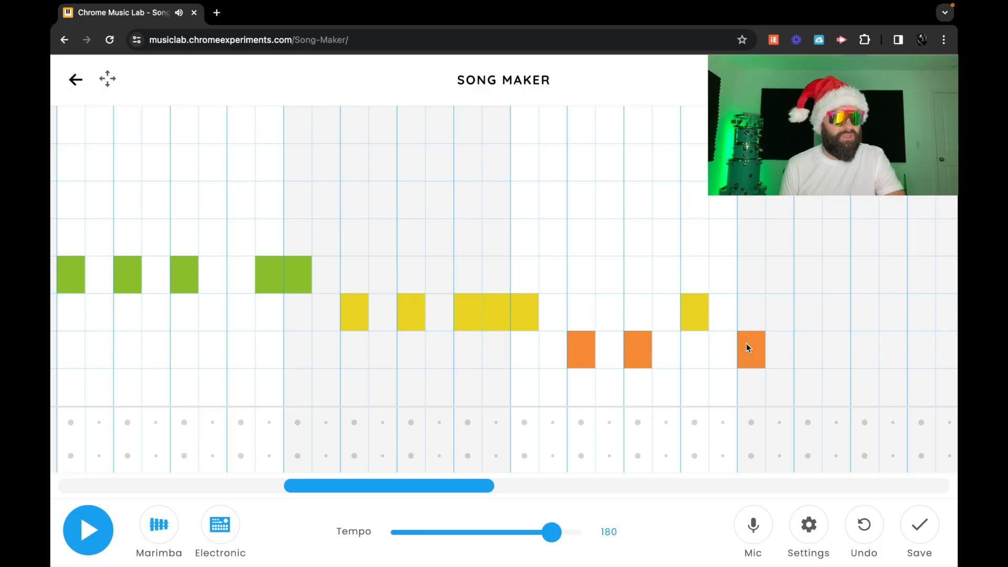
pyautogui.moveTo(450, 485); pyautogui.dragTo(495, 485)
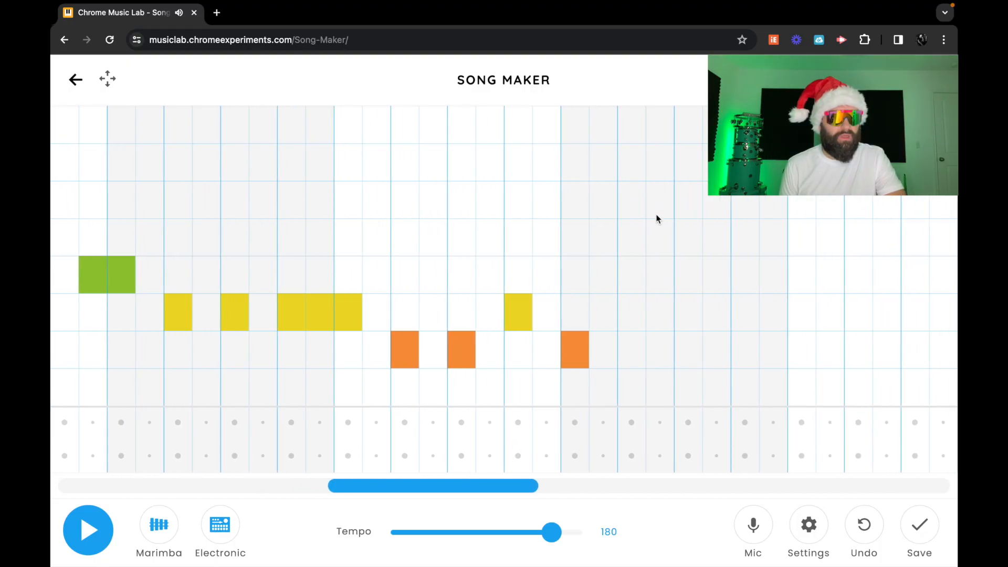
pyautogui.click(688, 222)
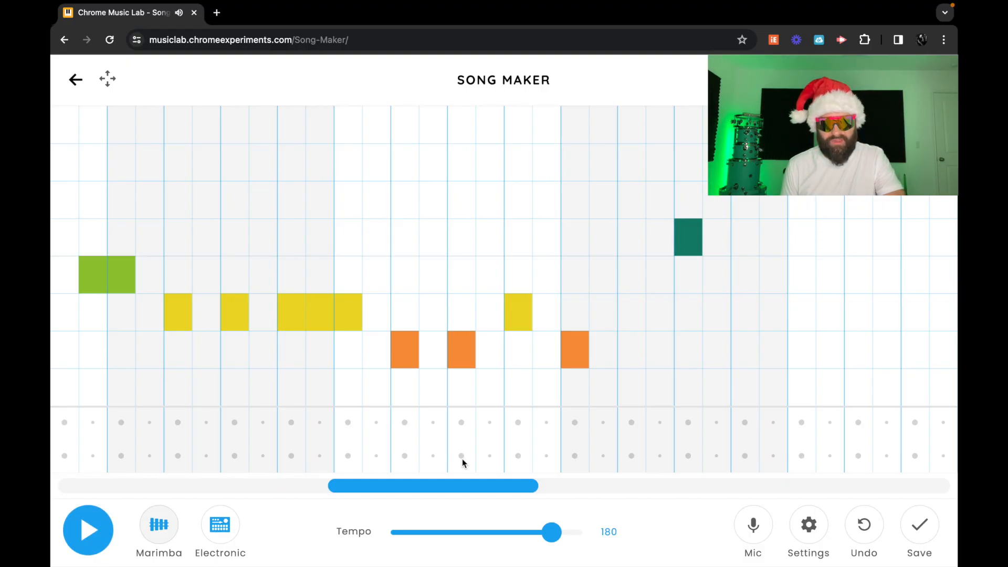
# - Play back the phrase in bars 5–8 and review its notes
pyautogui.moveTo(456, 488); pyautogui.dragTo(399, 464)
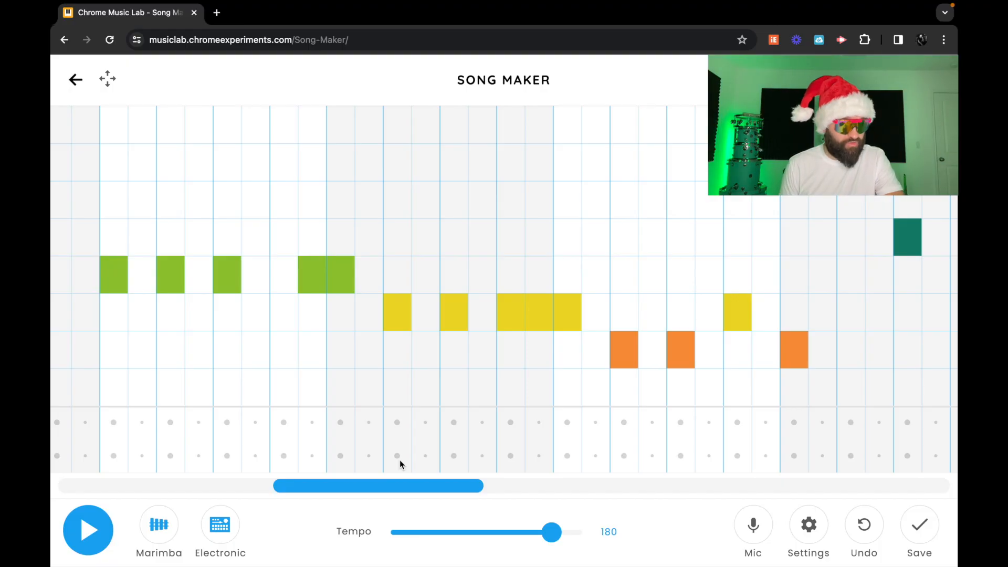
pyautogui.press('space')
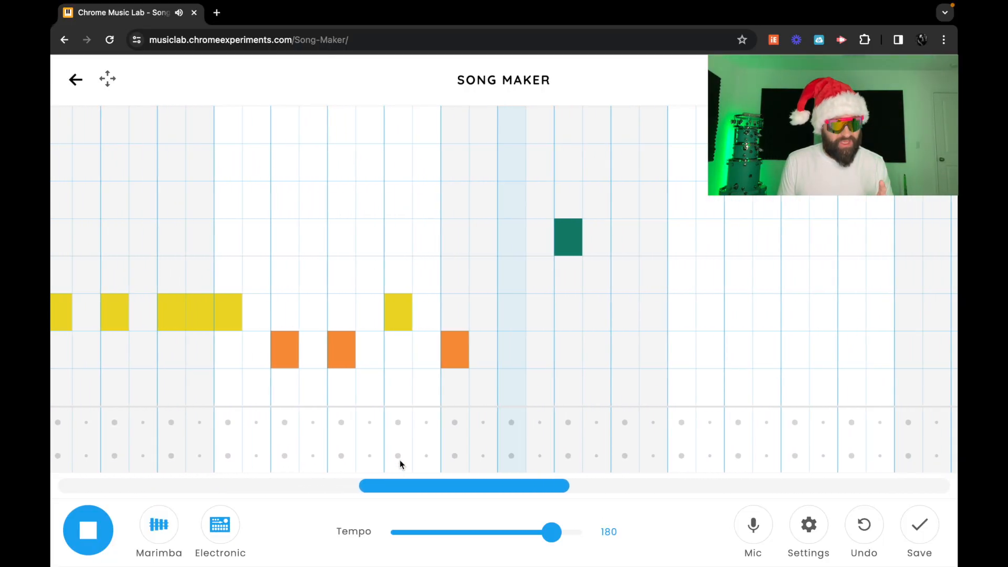
pyautogui.press('space')
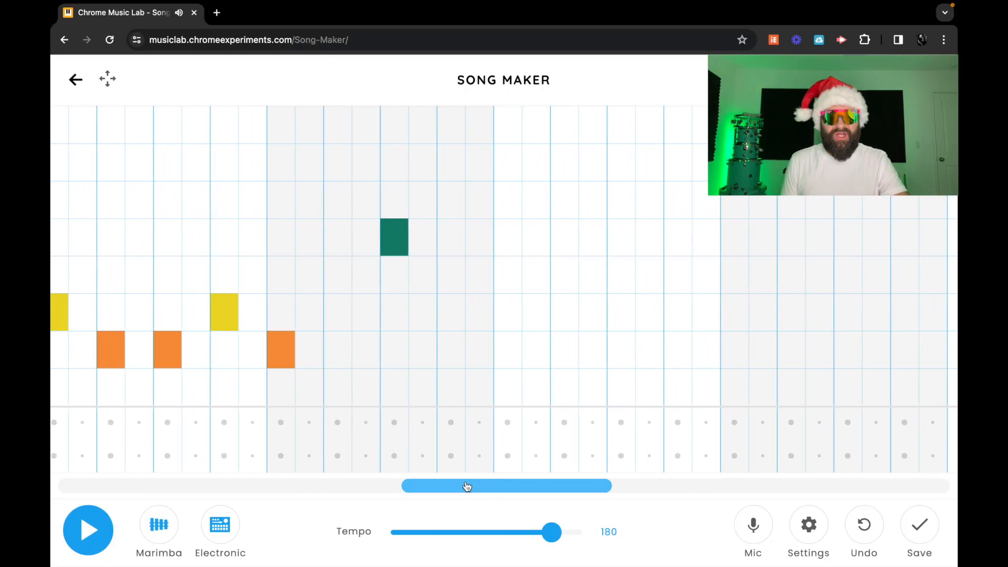
pyautogui.moveTo(466, 487); pyautogui.dragTo(397, 488)
pyautogui.moveTo(395, 487); pyautogui.dragTo(372, 488)
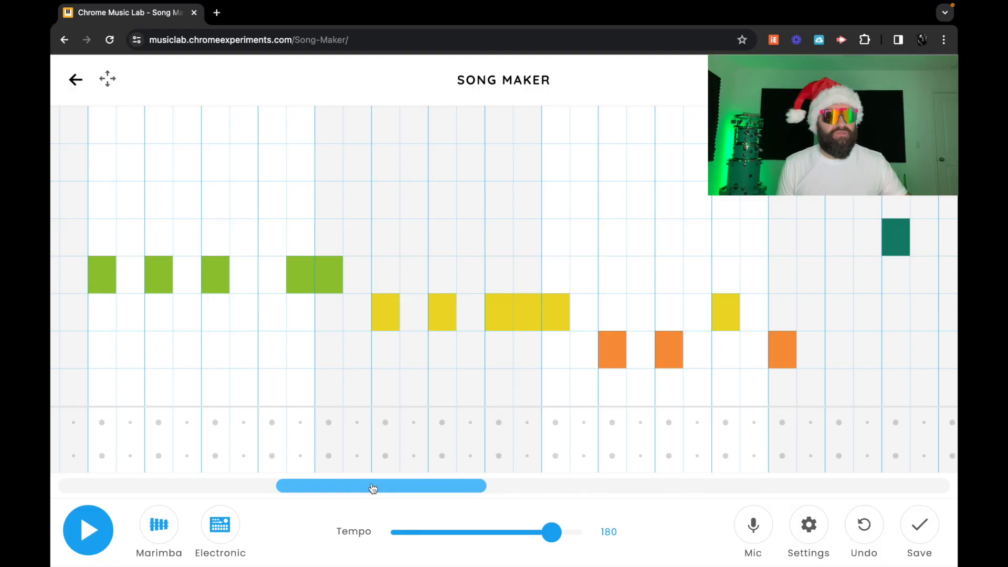
# - Repeat the opening four-bar melody in bars 9–12, from the repeated E notes through E, G, C, D to the closing E
pyautogui.moveTo(371, 487); pyautogui.dragTo(600, 456)
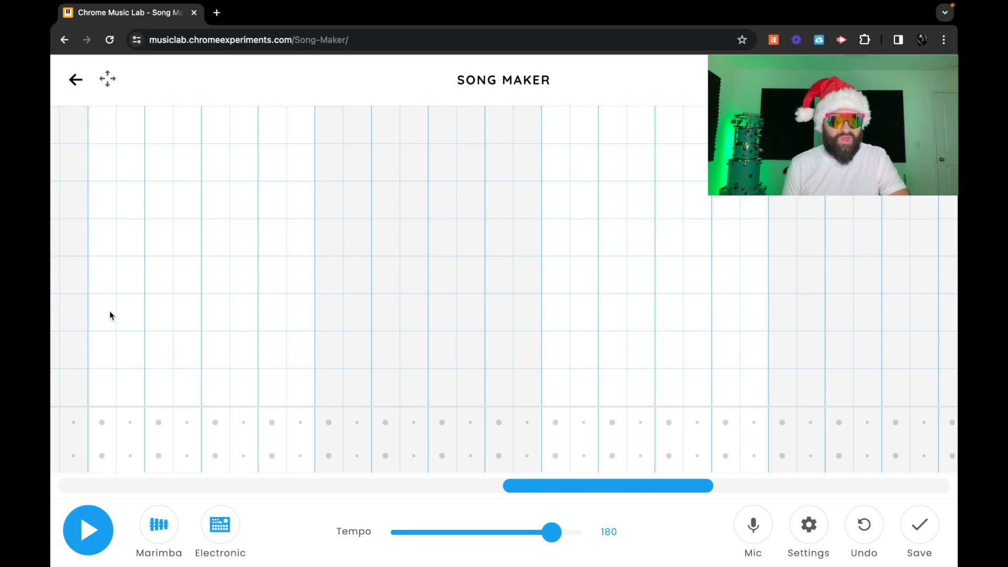
pyautogui.click(159, 314)
pyautogui.click(215, 312)
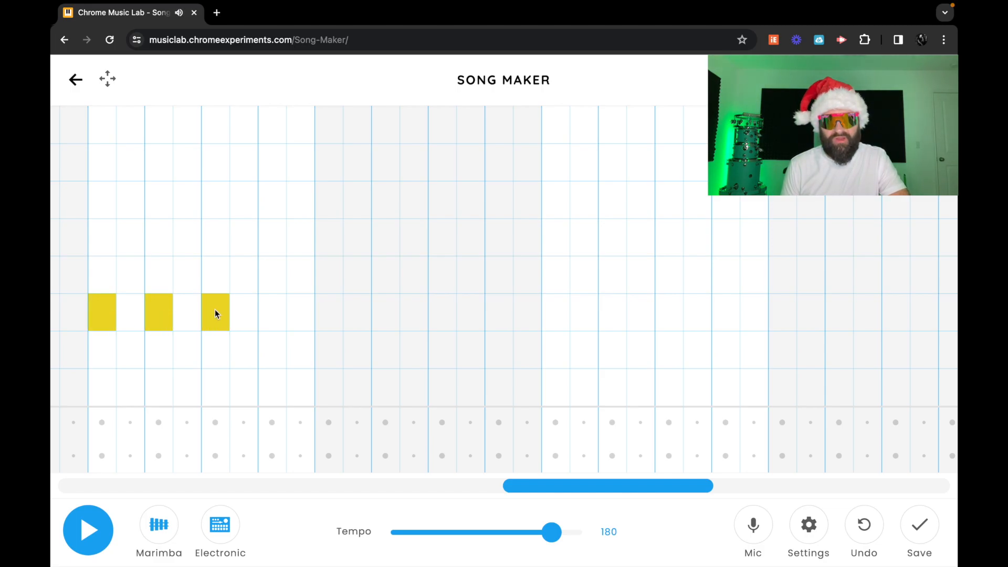
pyautogui.click(334, 310)
pyautogui.click(441, 314)
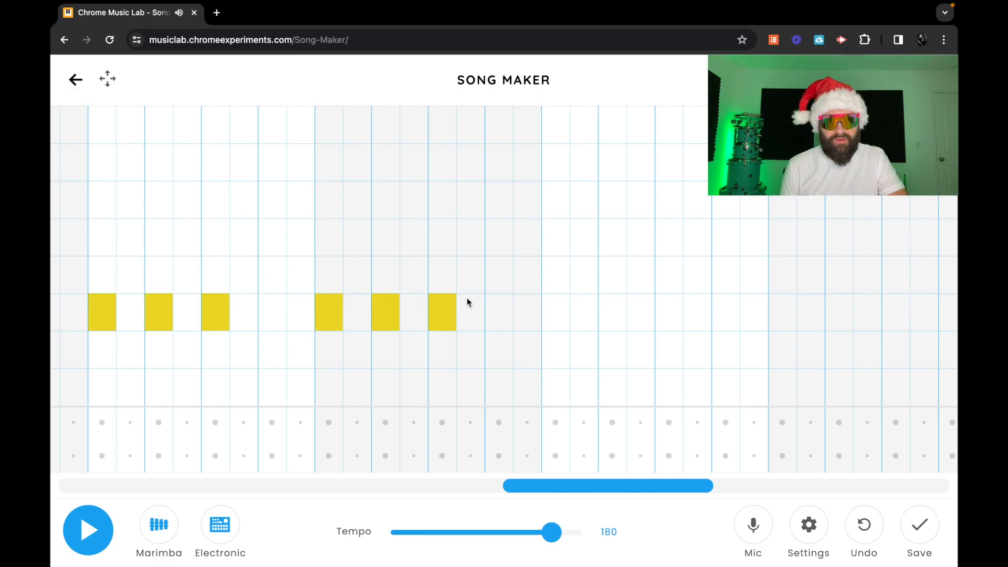
pyautogui.click(617, 251)
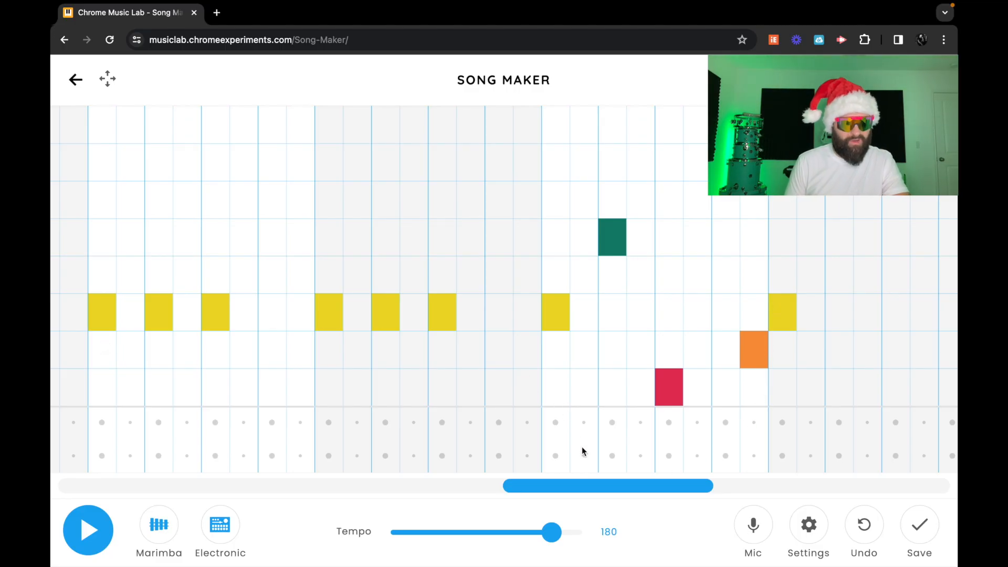
# - Place F on beats 1, 2, 3, 4½ of bar 13 and beat 1 of bar 14, then E on beats 2, 3, 4 and 4½
pyautogui.moveTo(576, 483); pyautogui.dragTo(756, 452)
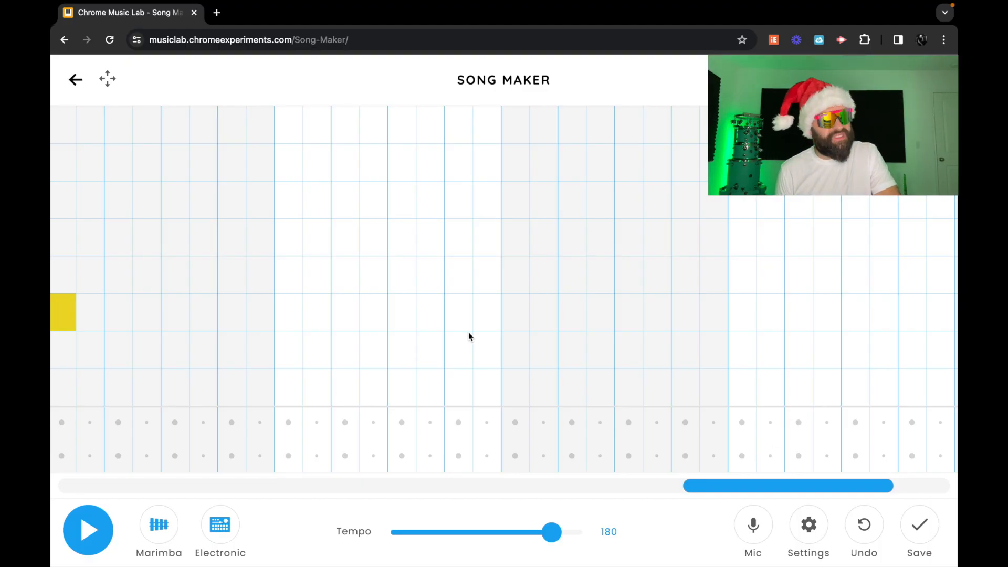
pyautogui.click(294, 270)
pyautogui.click(356, 268)
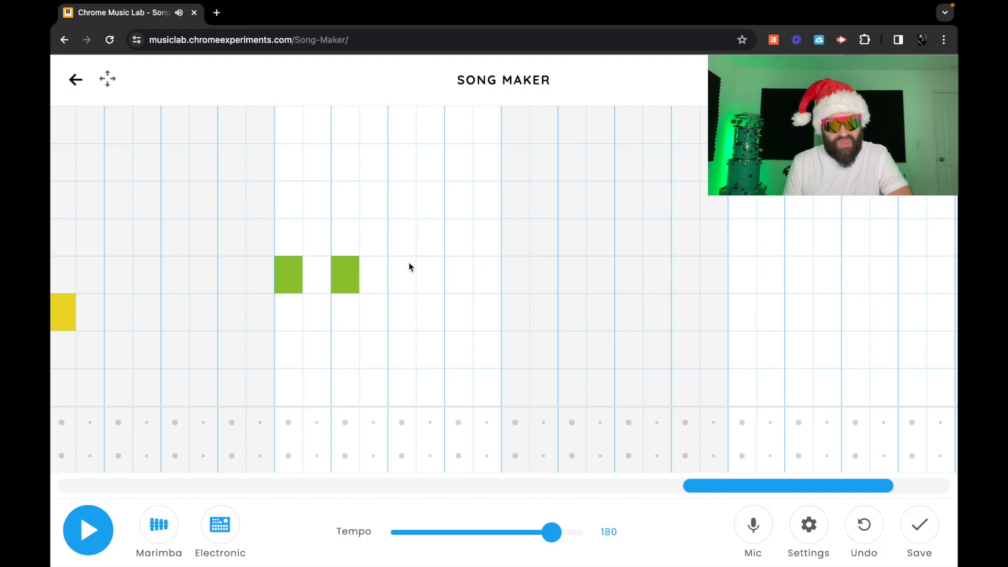
pyautogui.click(408, 267)
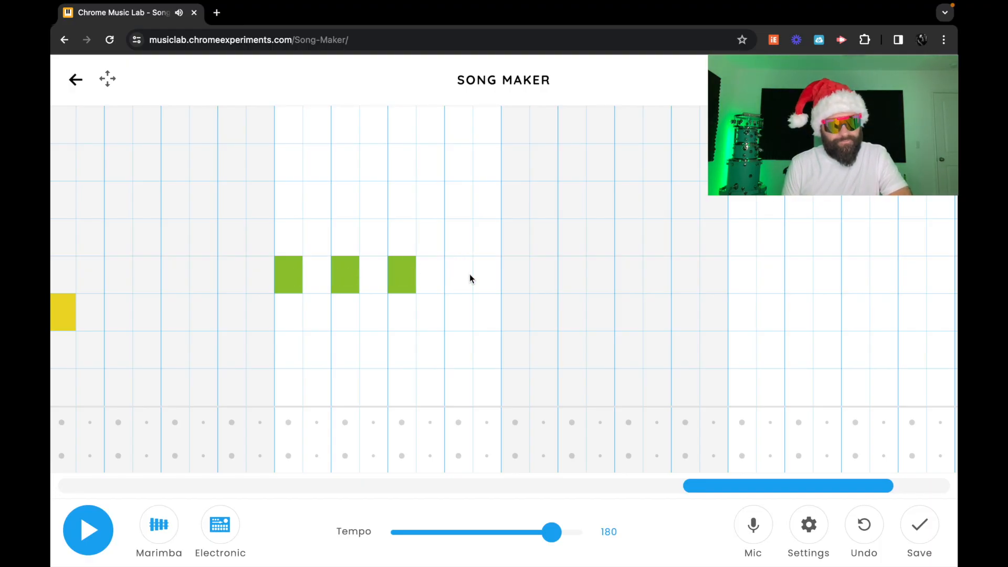
pyautogui.click(505, 275)
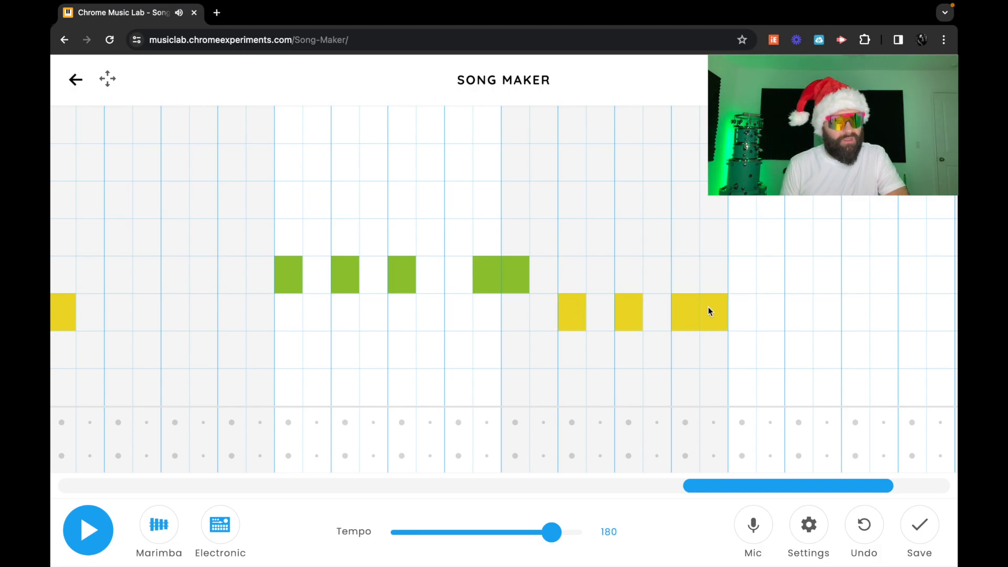
# - Place G, G, F and D on the four beats of bar 15 and end with C on beat 1 of bar 16
pyautogui.click(736, 243)
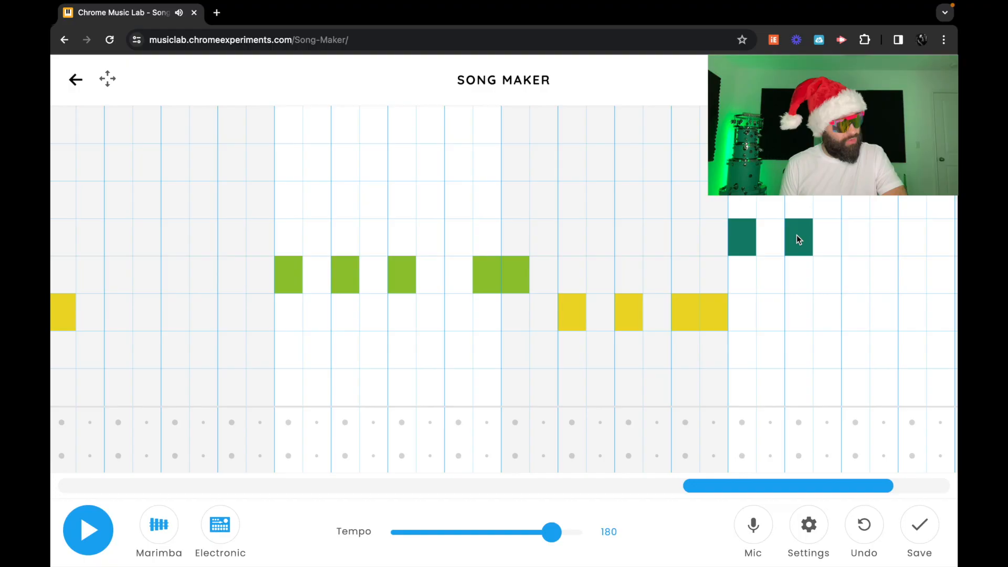
pyautogui.click(846, 270)
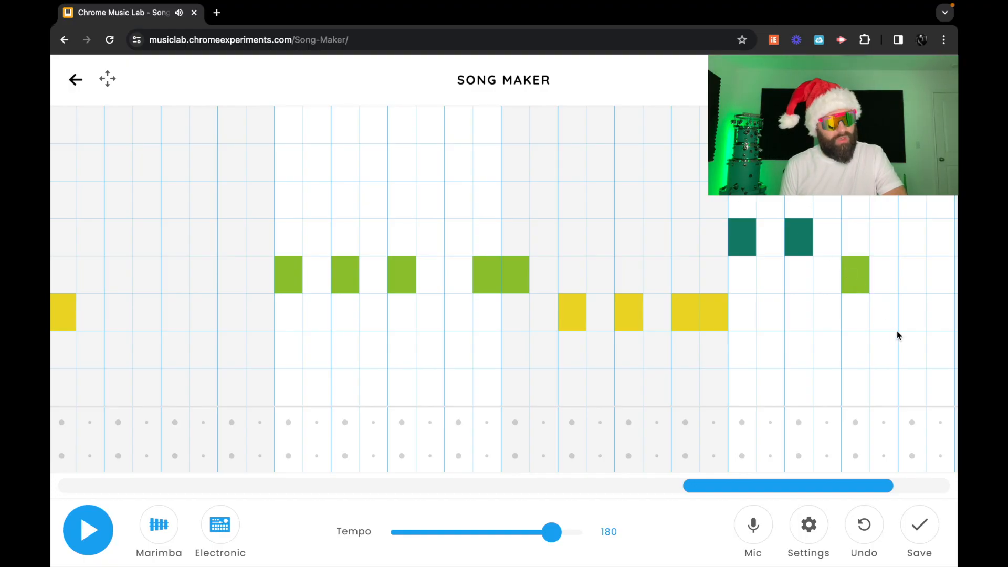
pyautogui.click(902, 344)
pyautogui.moveTo(792, 484); pyautogui.dragTo(850, 475)
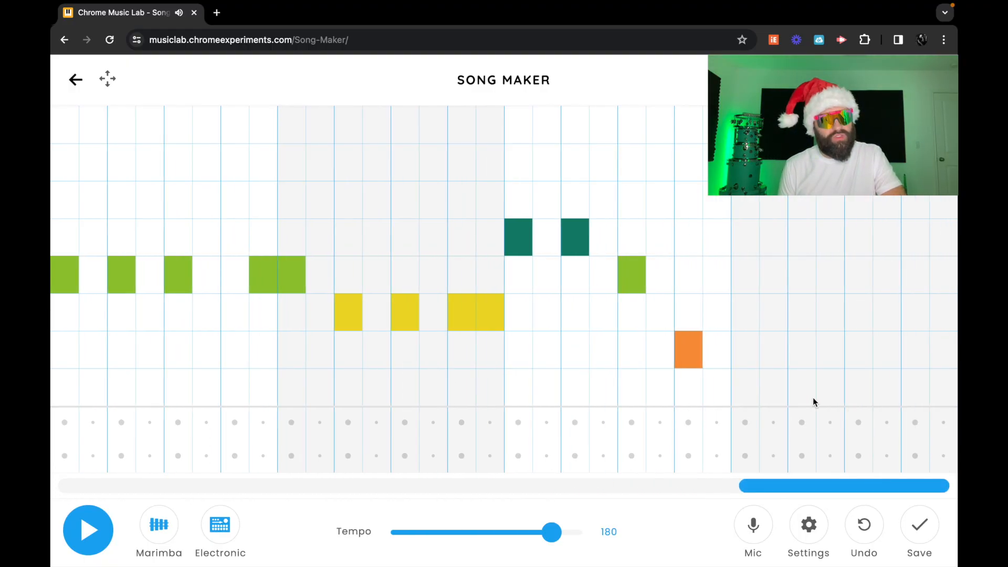
pyautogui.click(746, 390)
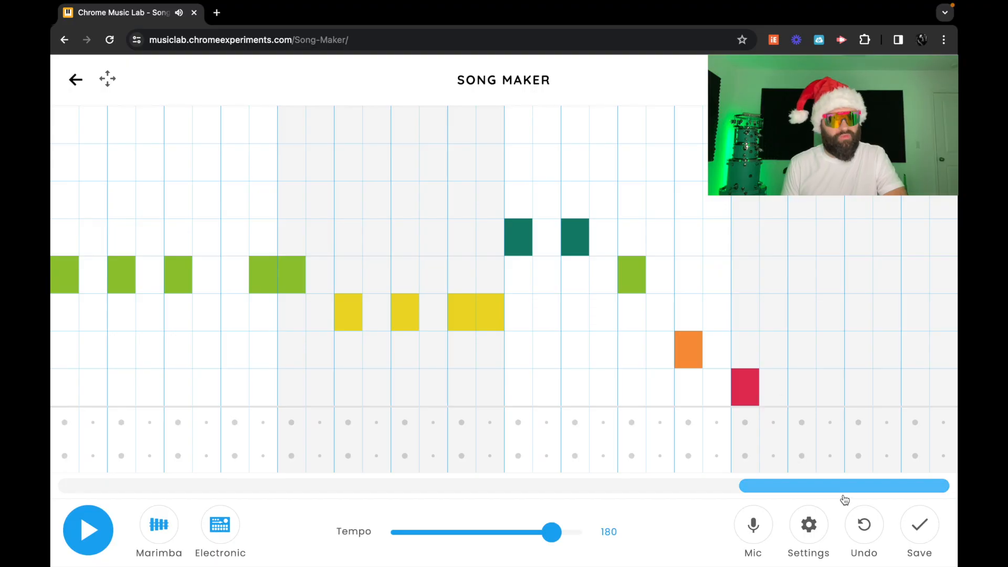
# - Play back the completed 16-bar melody through its final phrase and stop playback
pyautogui.moveTo(909, 489)
pyautogui.mouseDown()
pyautogui.moveTo(862, 490)
pyautogui.moveTo(899, 484)
pyautogui.mouseUp()
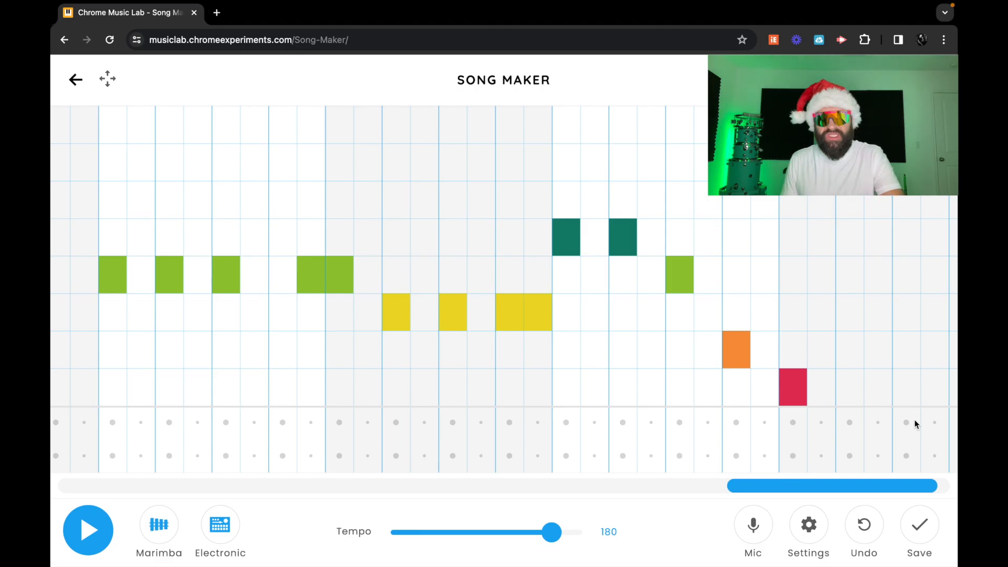
pyautogui.press('space')
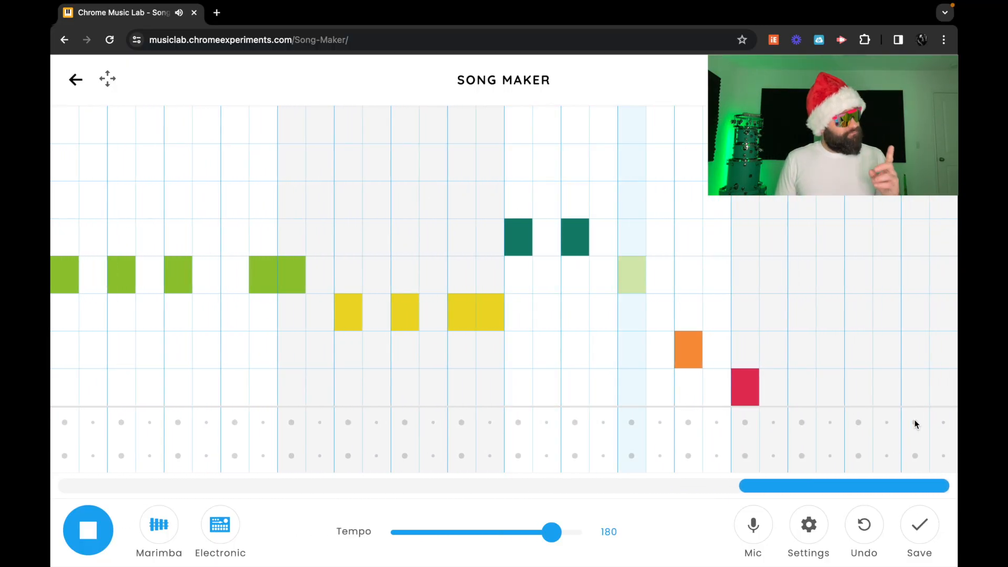
pyautogui.press('space')
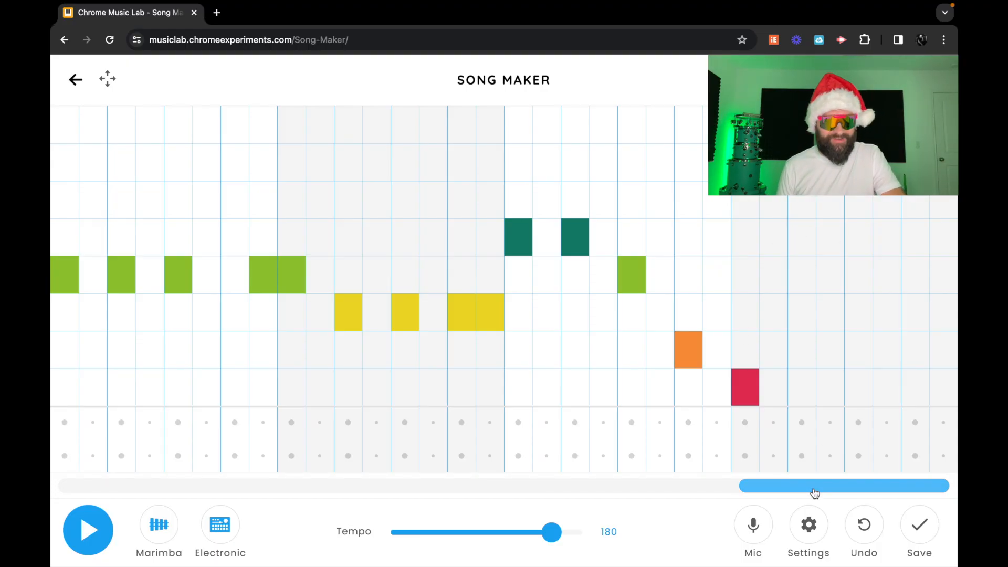
# - Add a triangle percussion hit in the upper rhythm row on beat 3 of each bar from 1 to 6
pyautogui.moveTo(815, 489); pyautogui.dragTo(101, 495)
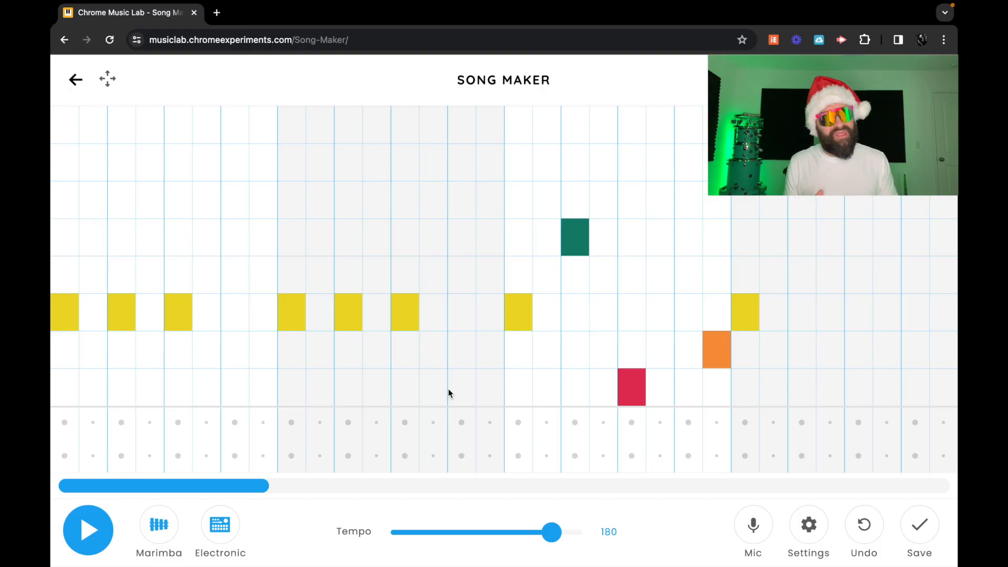
pyautogui.click(172, 420)
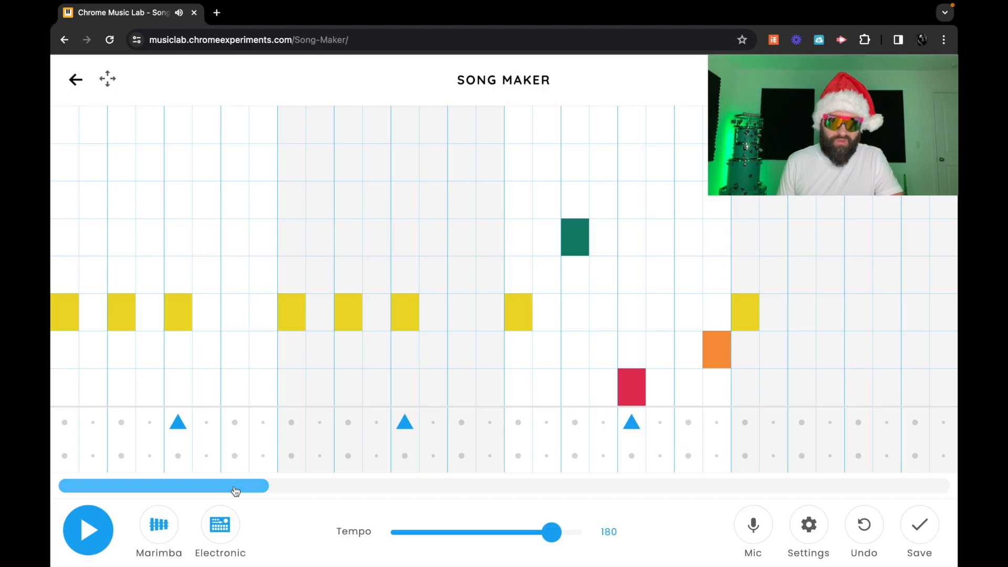
pyautogui.moveTo(242, 485); pyautogui.dragTo(377, 486)
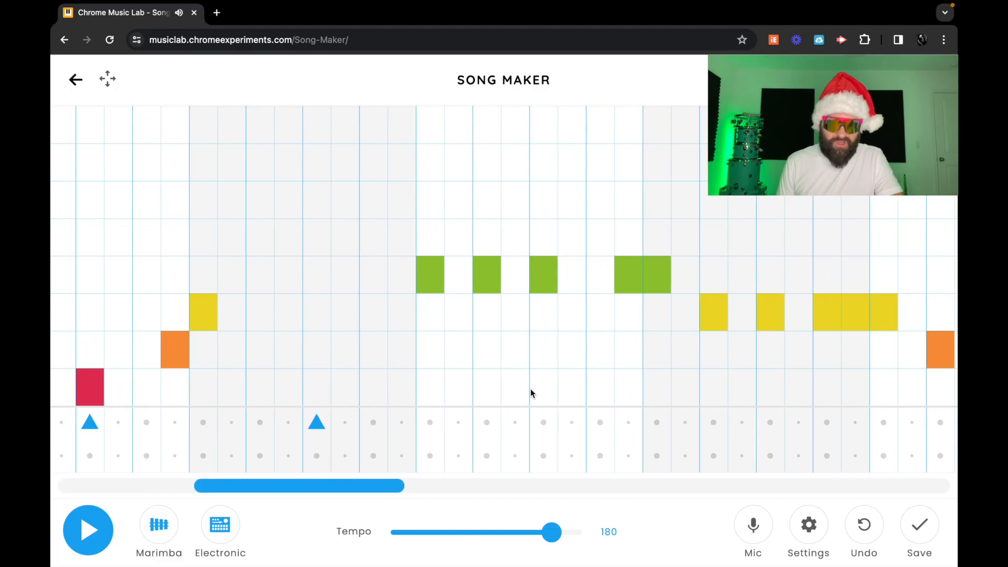
pyautogui.click(546, 426)
pyautogui.click(770, 424)
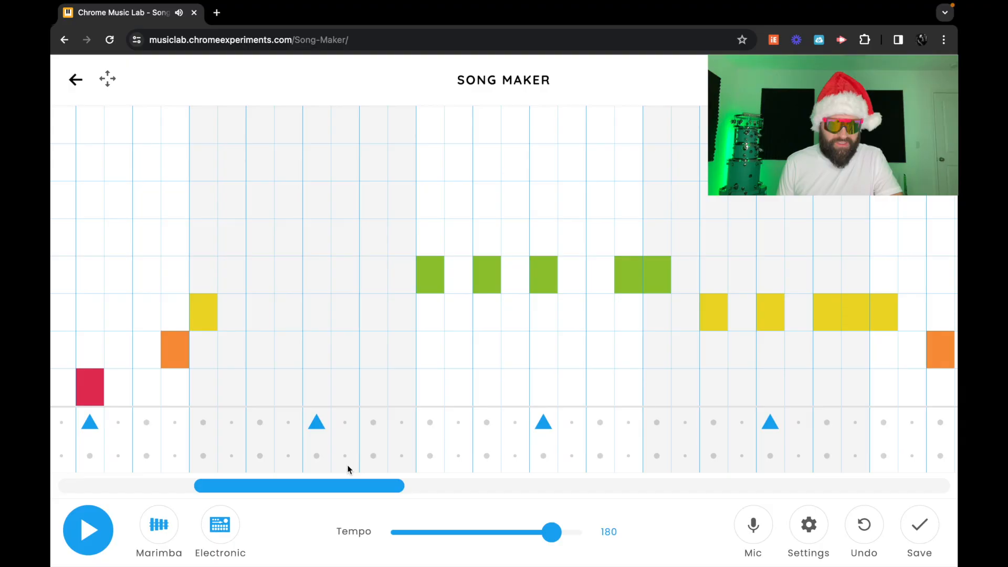
# - Continue the upper-row triangle hits on beat 3 of bars 7–16, and play back the song with them
pyautogui.moveTo(360, 483); pyautogui.dragTo(893, 484)
pyautogui.click(702, 422)
pyautogui.click(545, 421)
pyautogui.click(774, 423)
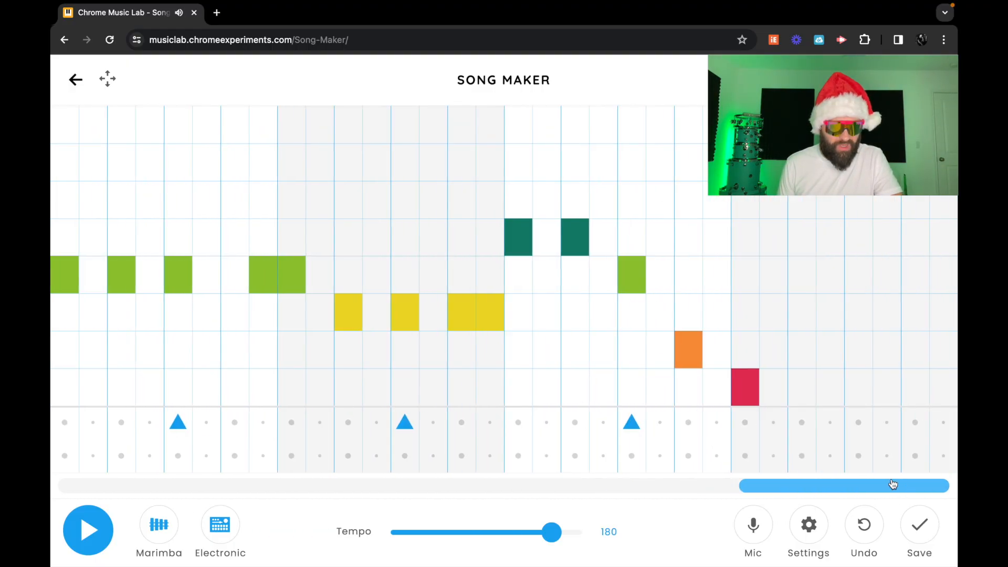
pyautogui.click(858, 422)
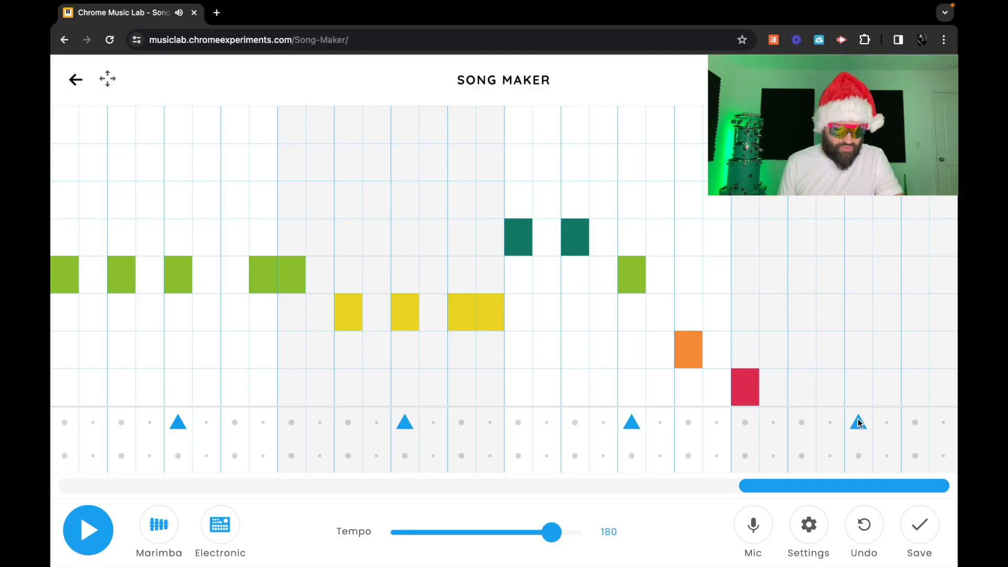
pyautogui.click(90, 529)
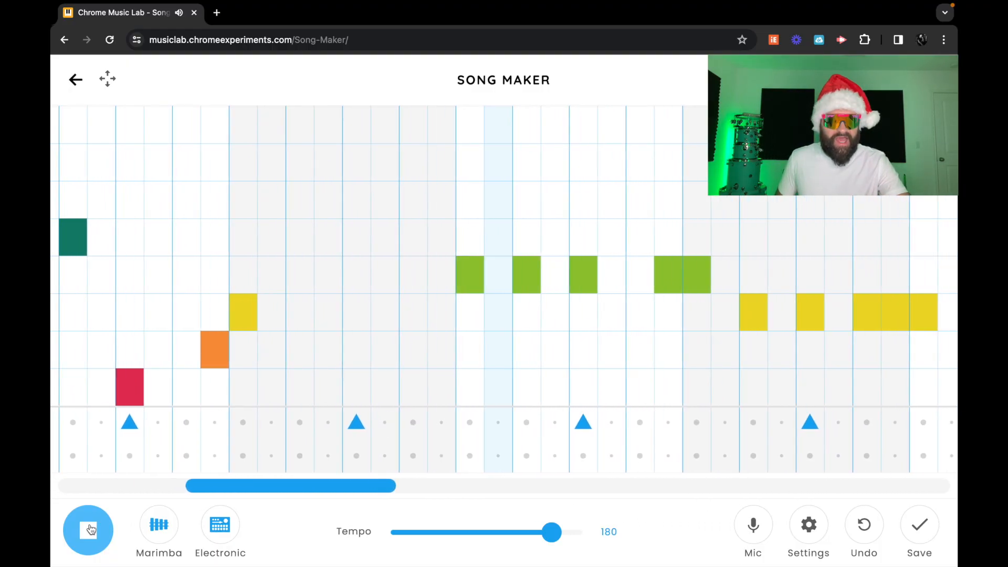
pyautogui.click(89, 530)
# - Place lower-row percussion hits in bar 1 on beats 1, 2½, 4; bar 2 on 2, 3½; bar 3 on 1, 2½; bar 4 on 2
pyautogui.moveTo(254, 483); pyautogui.dragTo(53, 484)
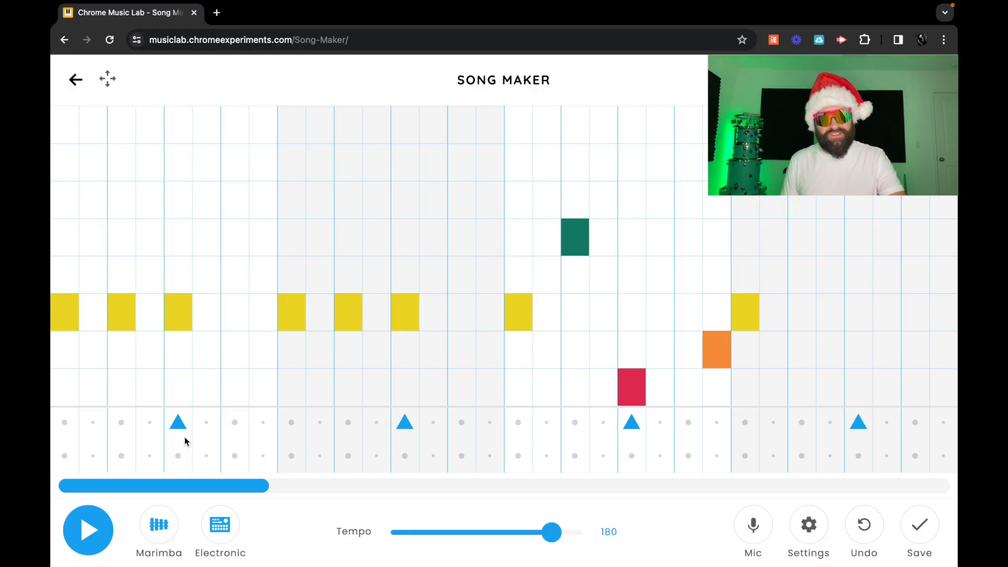
pyautogui.click(65, 456)
pyautogui.click(150, 456)
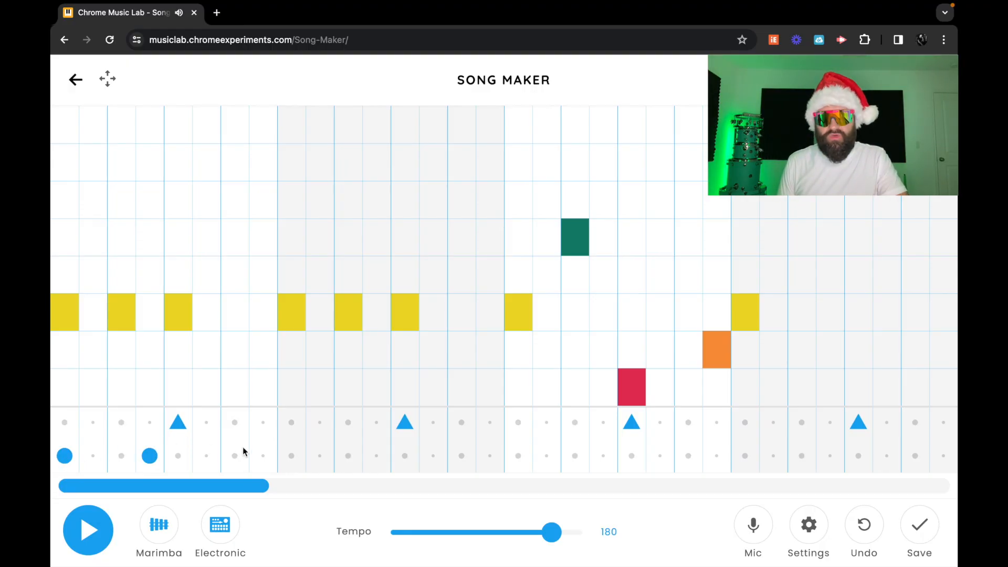
pyautogui.click(235, 456)
pyautogui.click(348, 456)
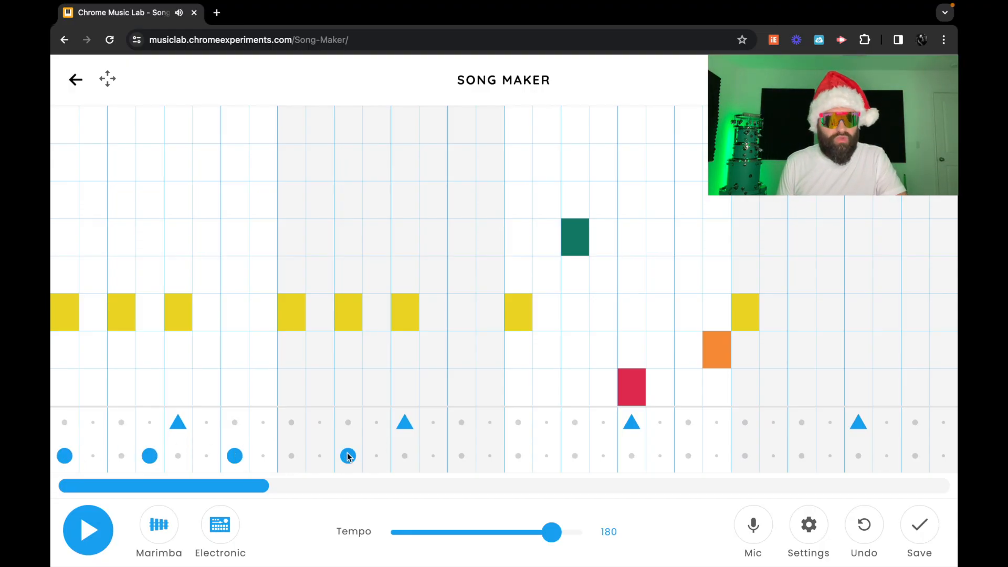
pyautogui.click(433, 456)
pyautogui.click(519, 455)
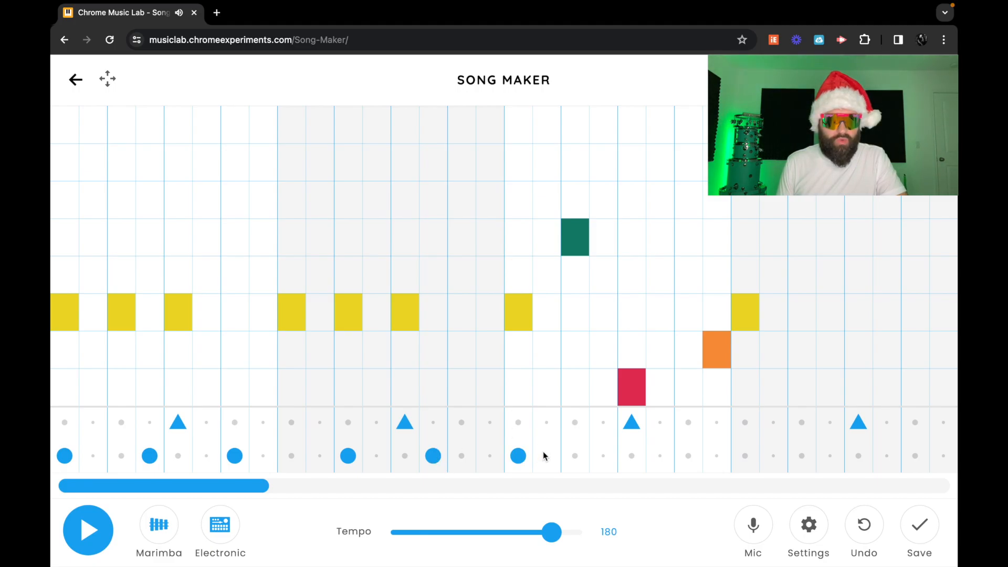
pyautogui.click(603, 456)
pyautogui.click(793, 456)
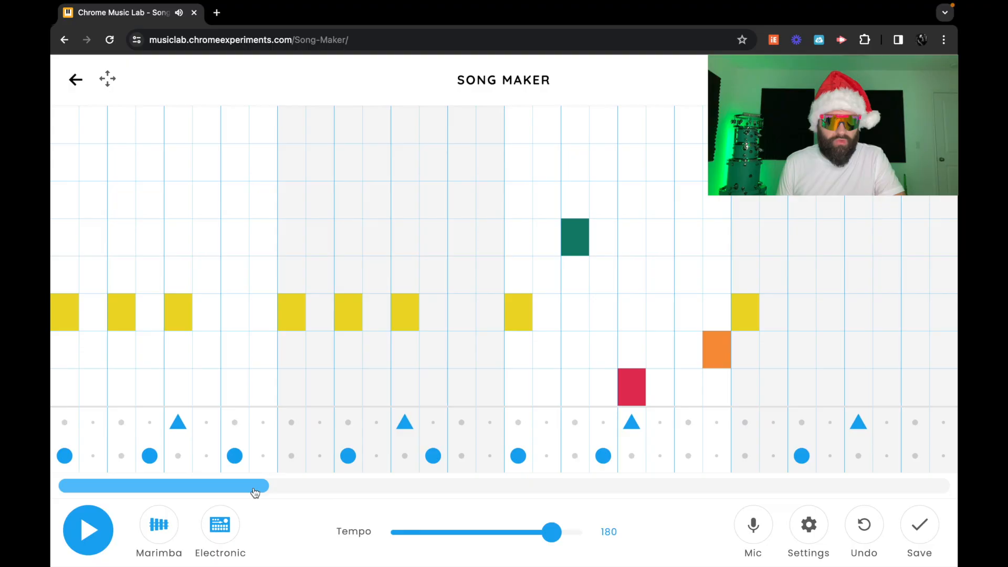
# - Place lower-row hits in bar 5 on beats 1, 1½, 2½; bar 6 on 2; bar 7 on 1, 2, 2½; bar 8 on 2, 3½
pyautogui.moveTo(252, 486); pyautogui.dragTo(387, 486)
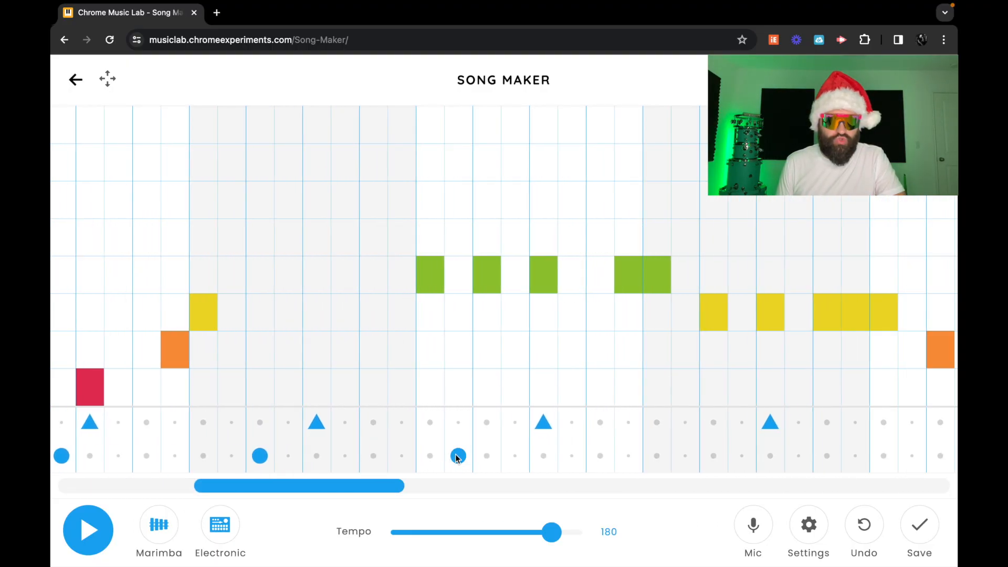
pyautogui.click(434, 457)
pyautogui.click(520, 460)
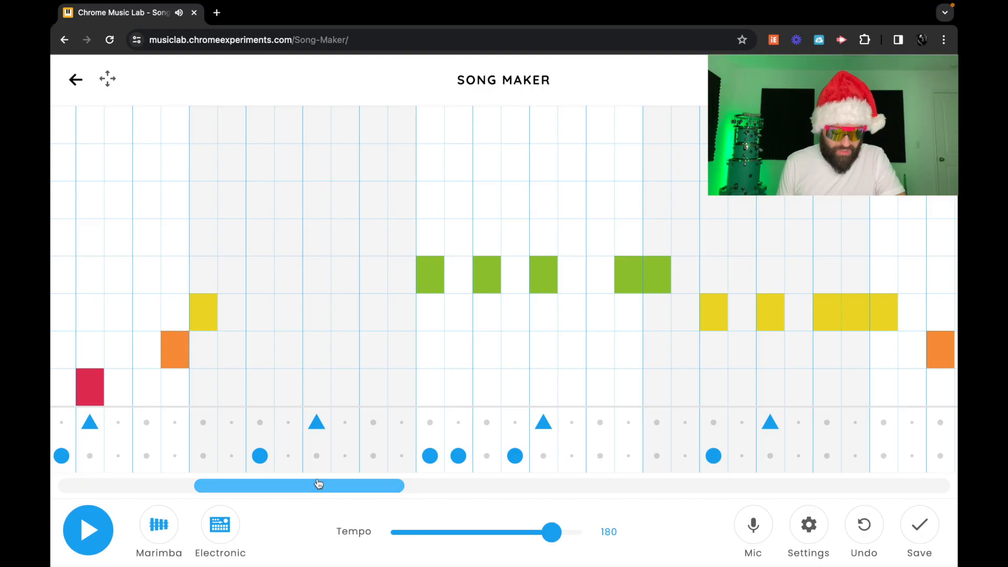
pyautogui.moveTo(317, 486); pyautogui.dragTo(404, 486)
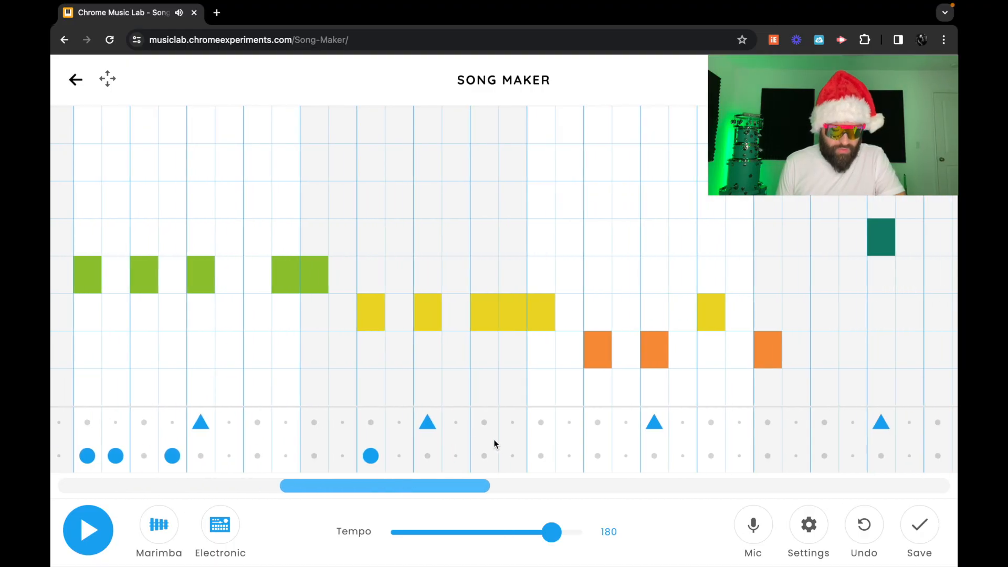
pyautogui.click(571, 455)
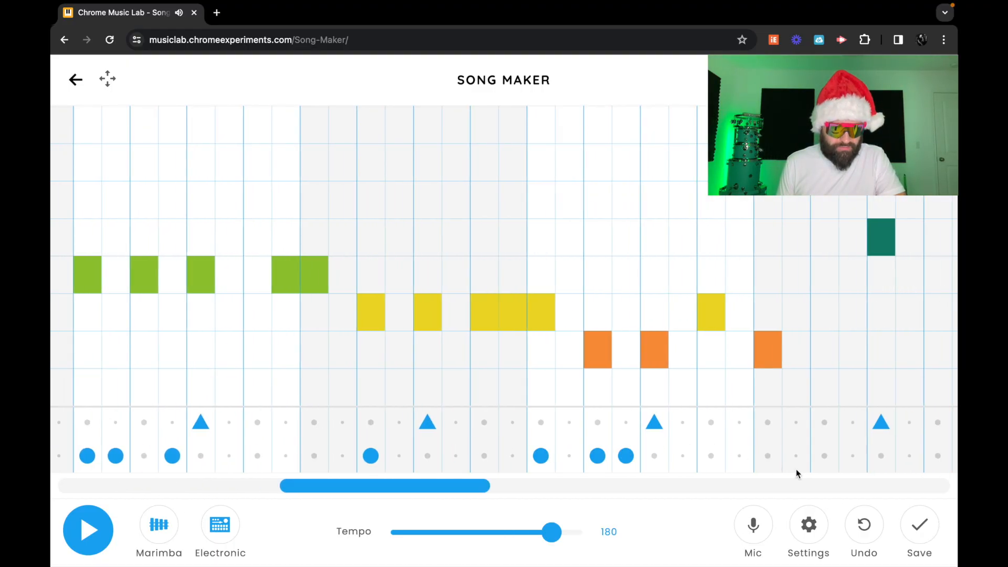
pyautogui.click(907, 456)
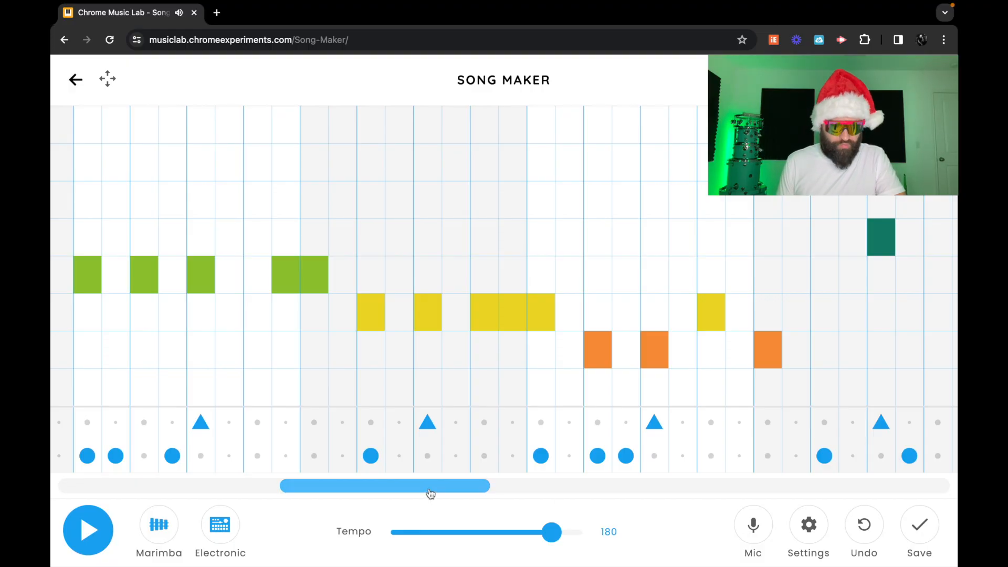
# - Place lower-row hits in bar 9 on beats 1, 2½, 4; bar 10 on 2; bar 11 on 1, 1½, 2½; bar 12 on 2, 3½
pyautogui.moveTo(440, 492); pyautogui.dragTo(609, 480)
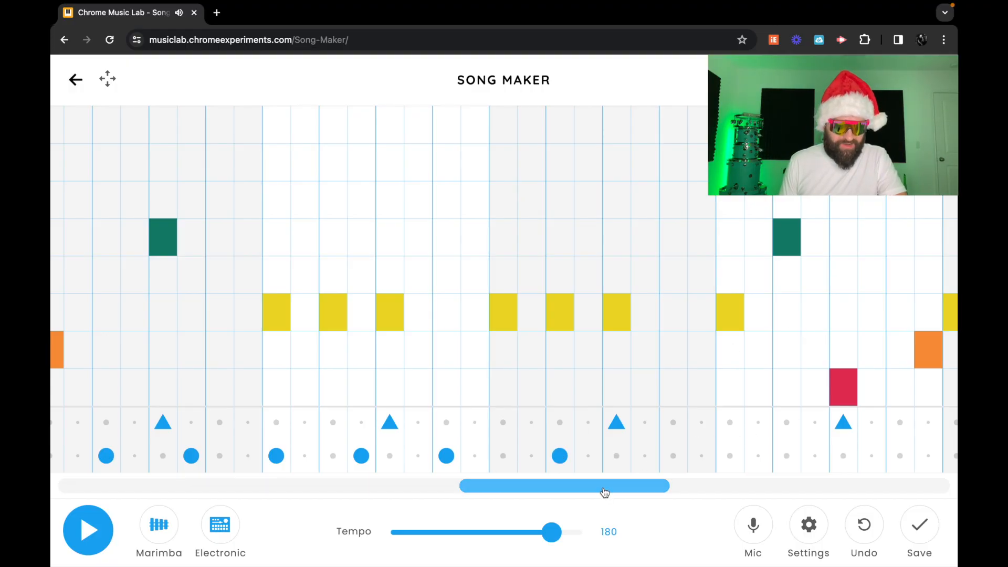
pyautogui.moveTo(603, 491); pyautogui.dragTo(670, 486)
pyautogui.click(483, 456)
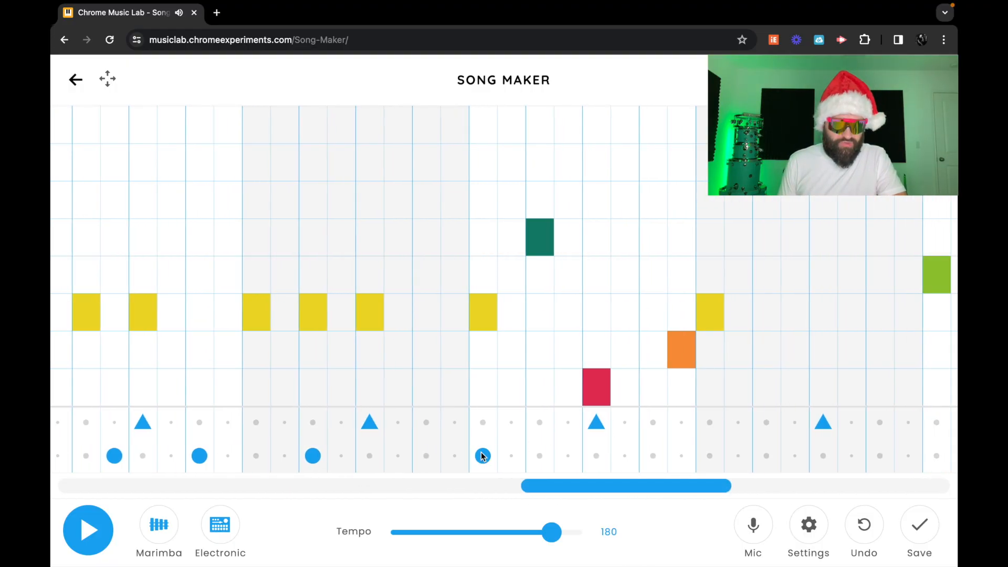
pyautogui.click(511, 455)
pyautogui.click(772, 453)
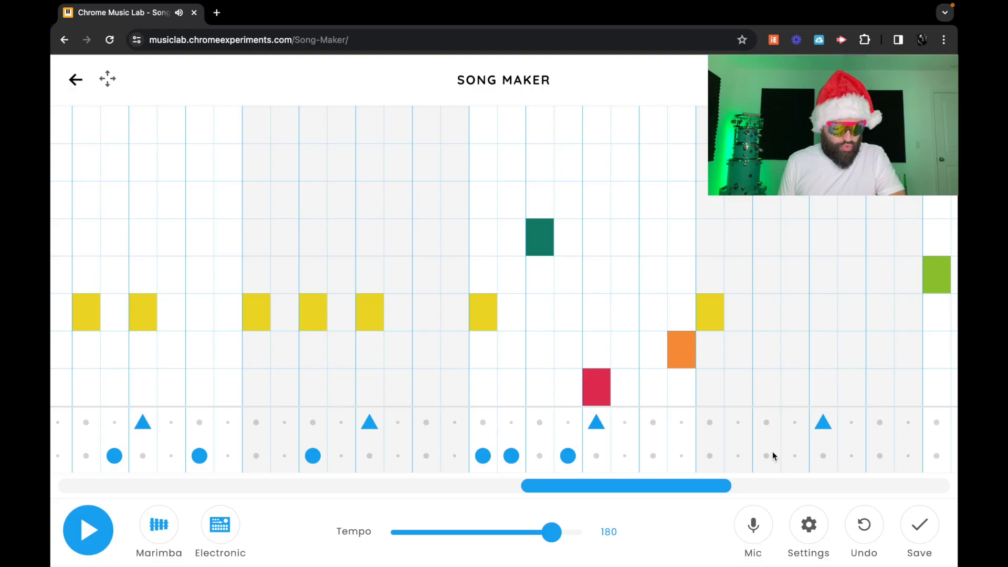
# - Place lower-row percussion hits in bar 13 on beats 1, 2, 2½ and in bar 14 on beat 2
pyautogui.moveTo(621, 490); pyautogui.dragTo(783, 489)
pyautogui.click(332, 451)
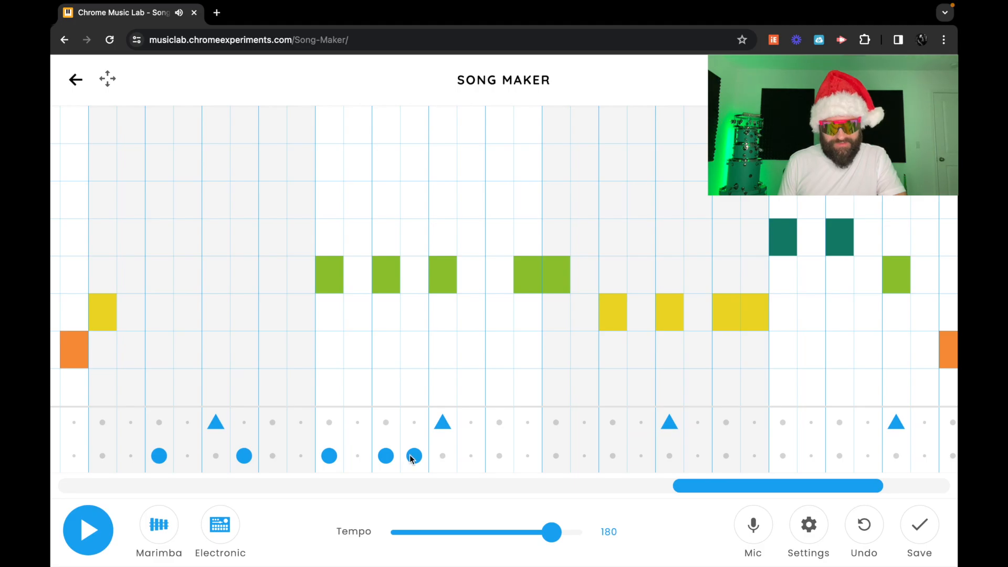
pyautogui.click(612, 456)
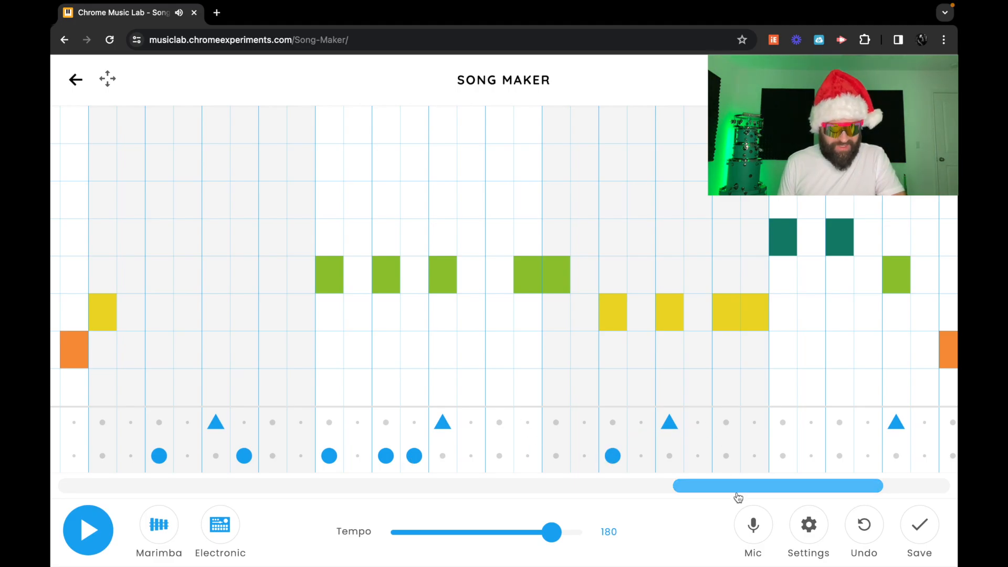
# - Place lower-row hits in bar 15 on beats 1, 1½, 2½ and bar 16 on 1½, 2, plus upper-row triangles on 3½, 4, 4½ of bar 16
pyautogui.moveTo(771, 491); pyautogui.dragTo(837, 491)
pyautogui.click(518, 456)
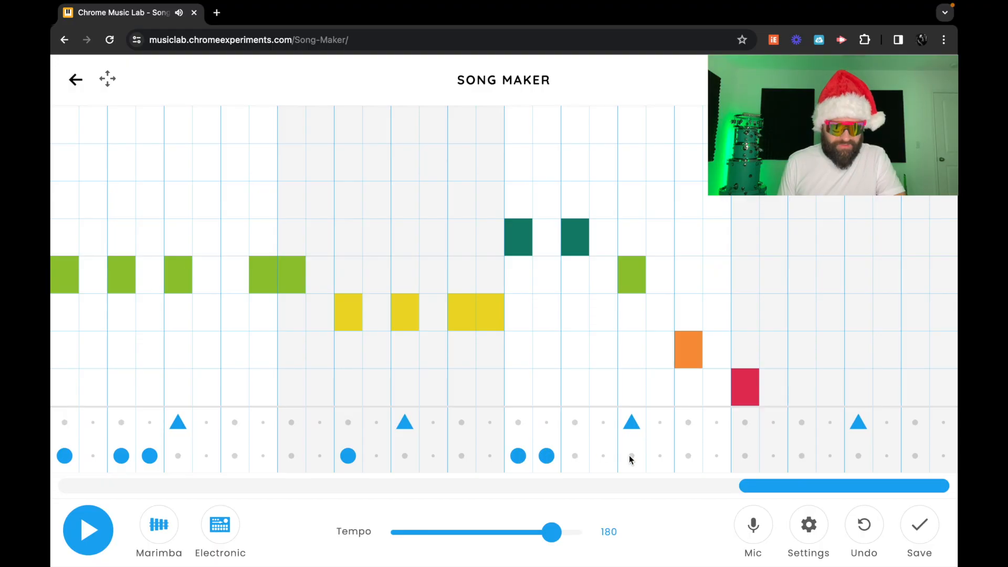
pyautogui.click(611, 459)
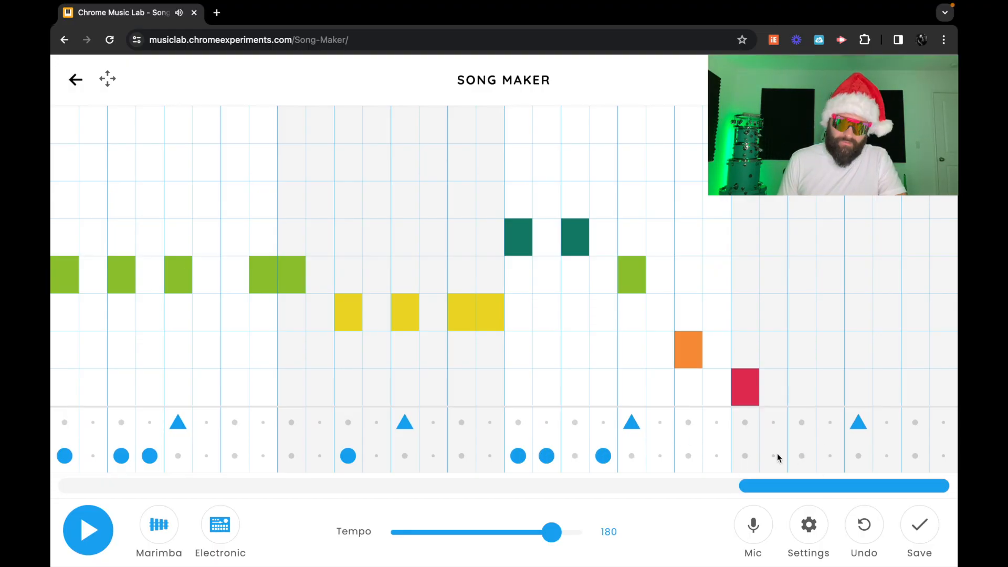
pyautogui.moveTo(888, 423); pyautogui.dragTo(943, 423)
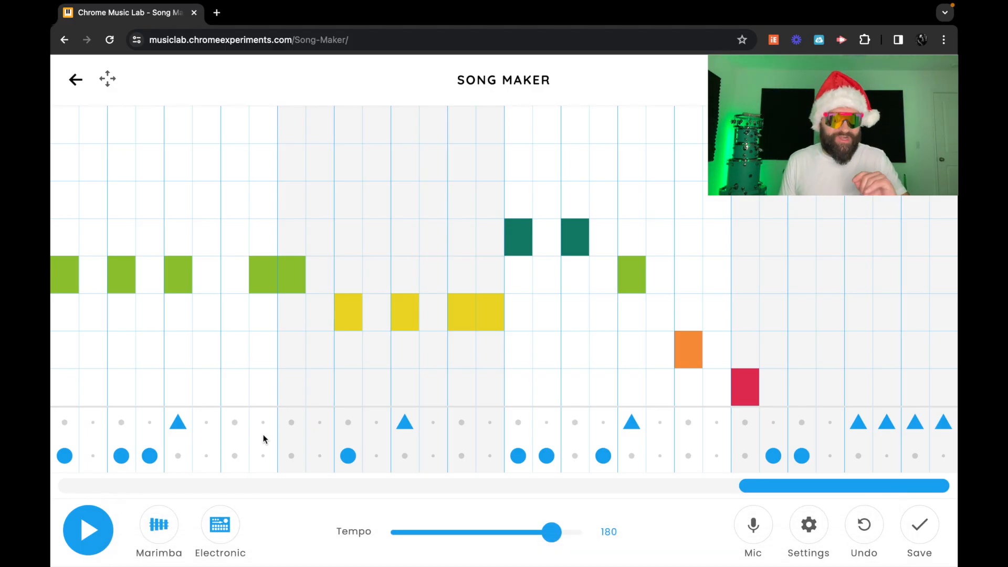
# - Play back the song with Marimba, and preview its opening with the melody instrument set to Piano
pyautogui.click(87, 549)
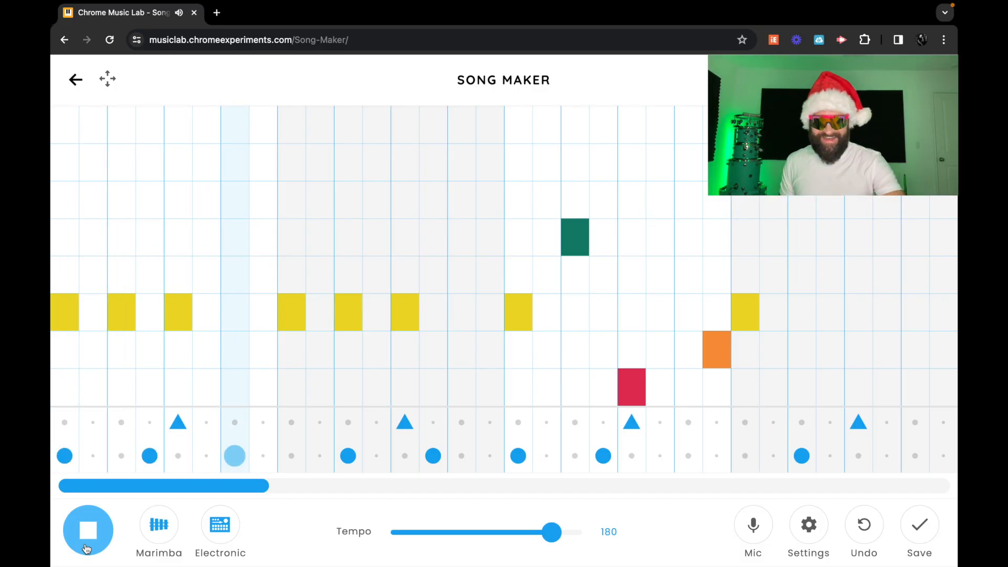
pyautogui.click(87, 548)
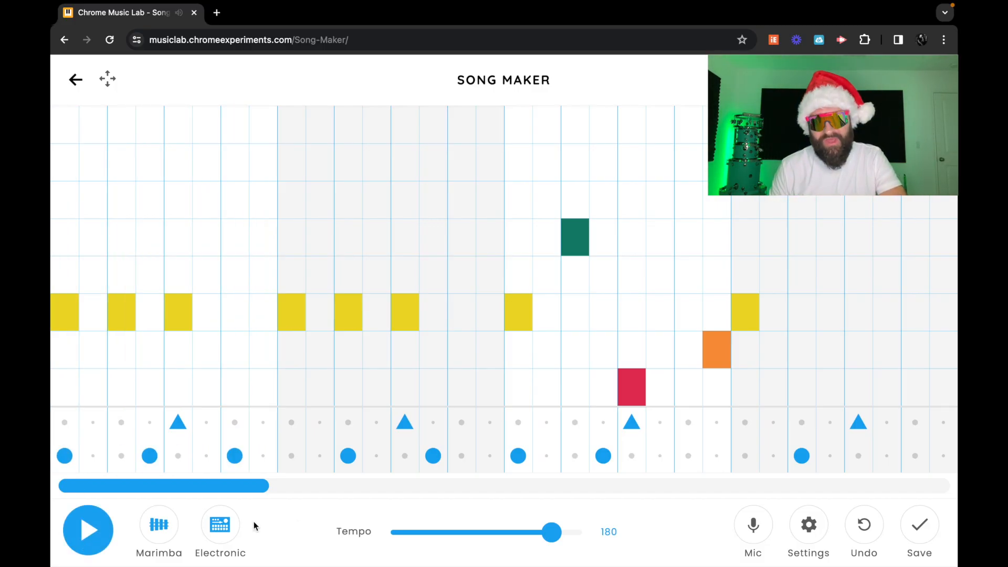
pyautogui.click(163, 523)
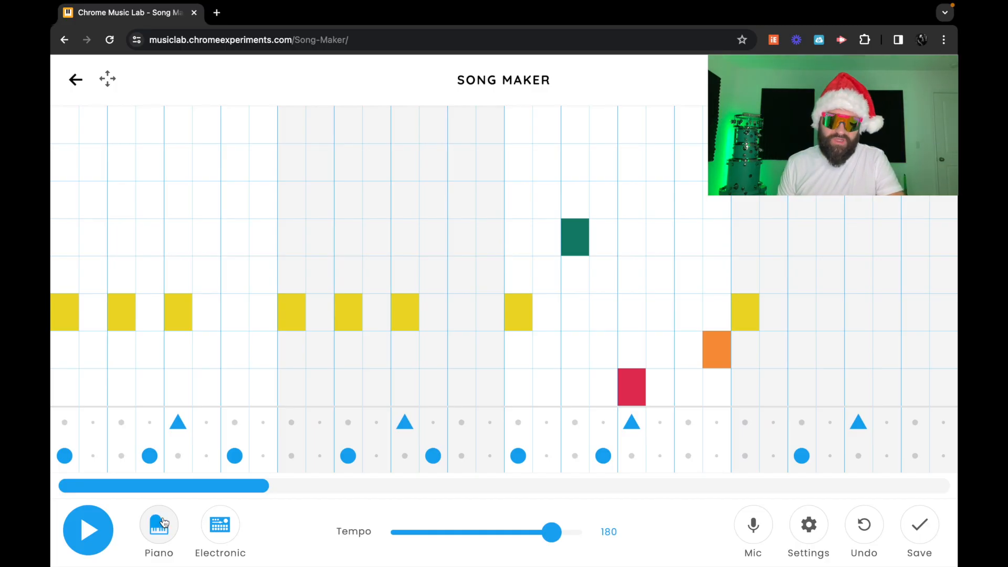
pyautogui.click(94, 532)
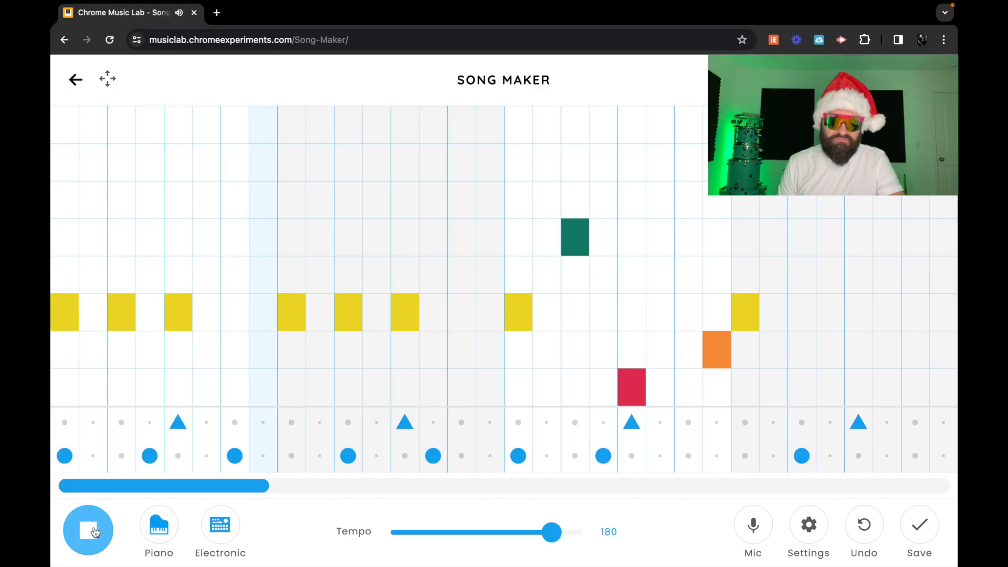
pyautogui.click(93, 531)
# - Change the melody instrument to Synth and play the first bars of the song with it
pyautogui.click(168, 519)
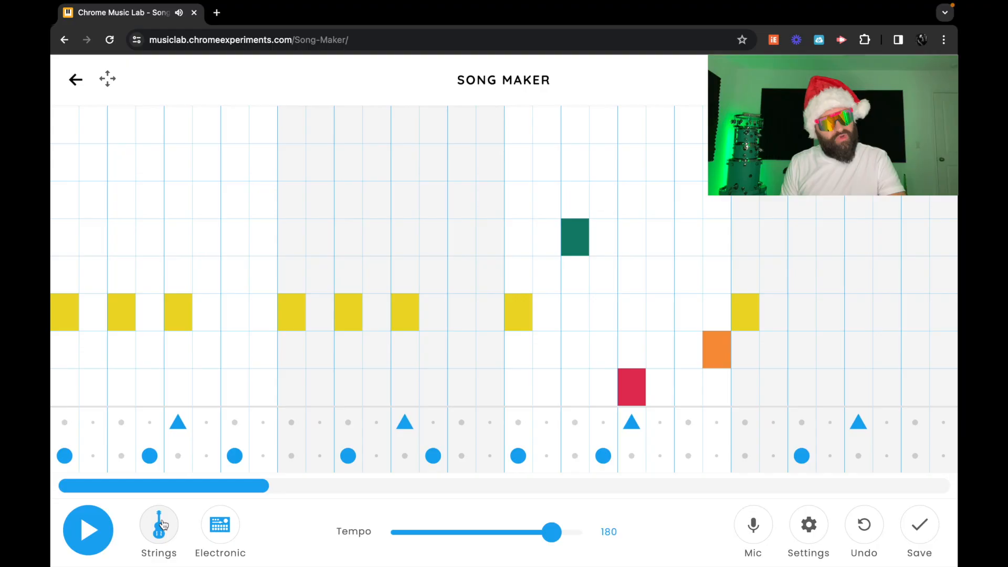
pyautogui.click(166, 522)
pyautogui.click(164, 524)
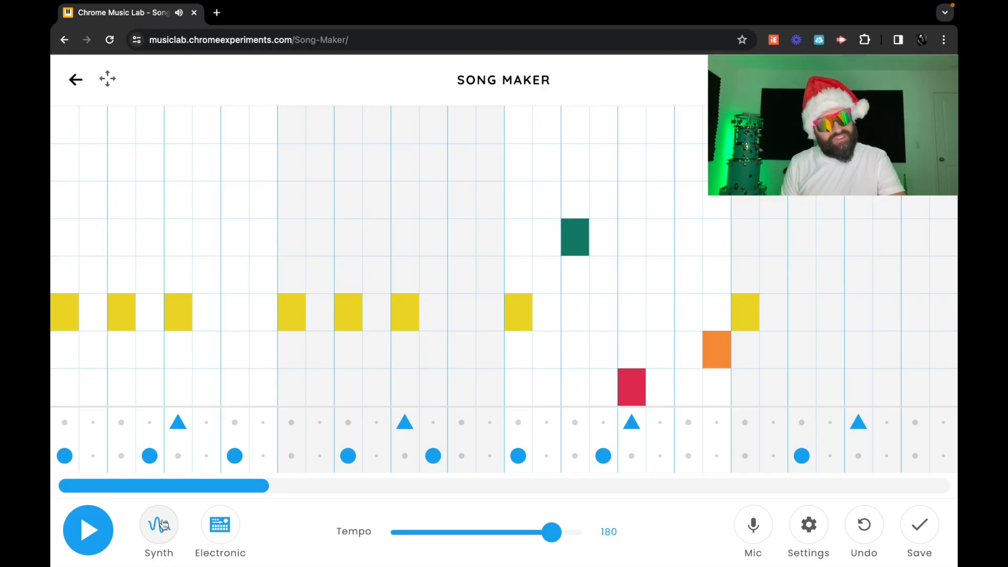
pyautogui.click(95, 543)
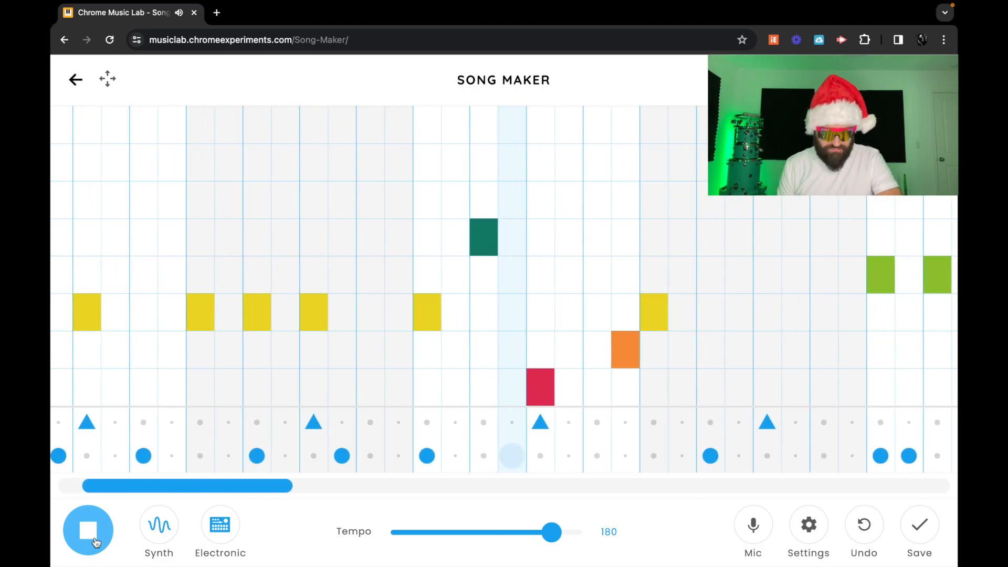
pyautogui.click(95, 543)
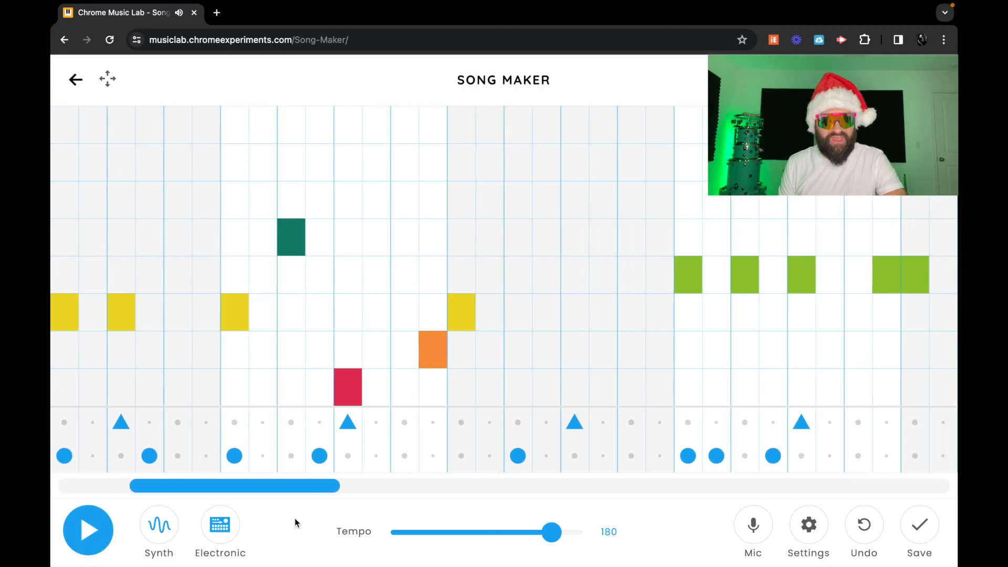
# - Raise the tempo to 240 and play the first bars of the song at that speed
pyautogui.click(635, 528)
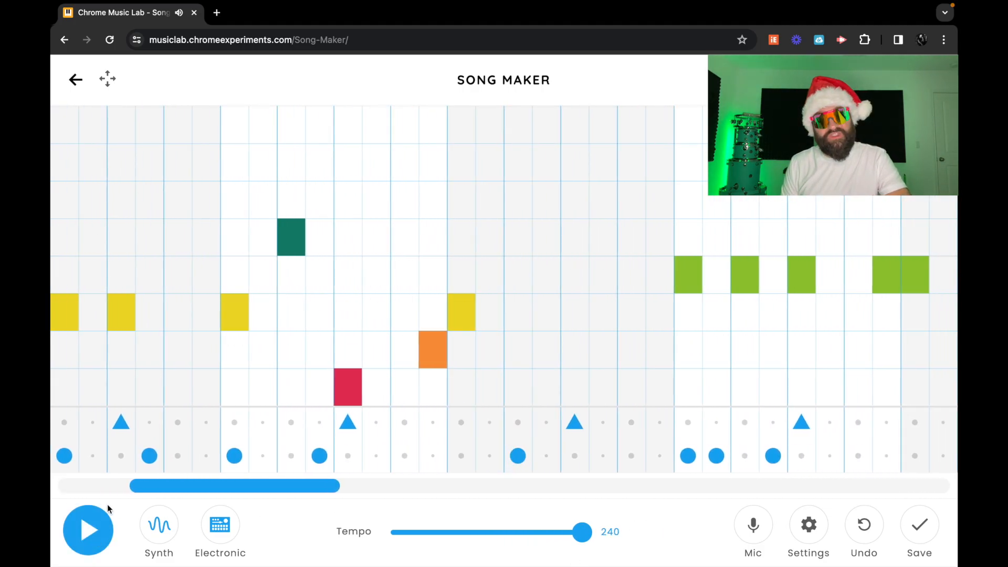
pyautogui.click(88, 530)
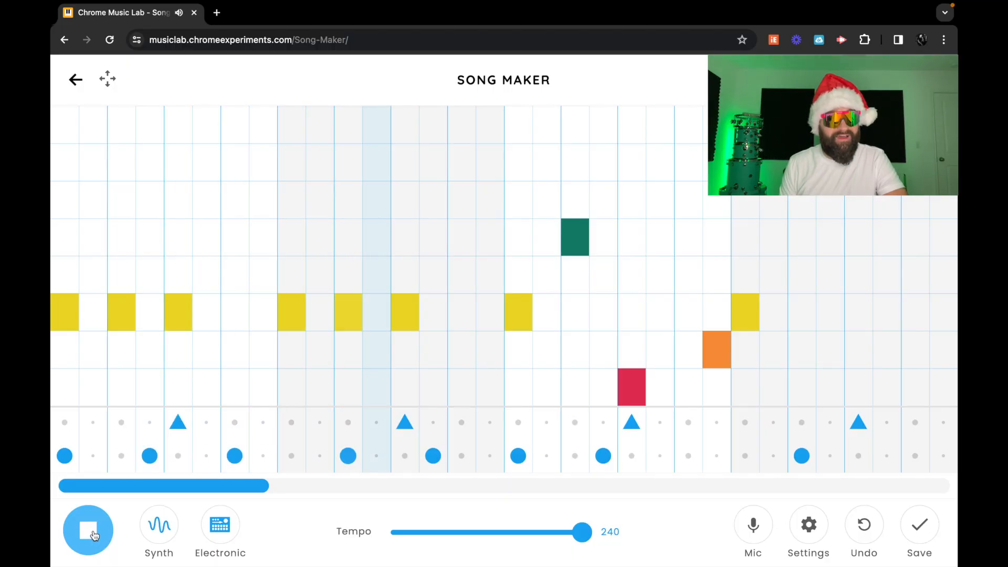
pyautogui.click(94, 540)
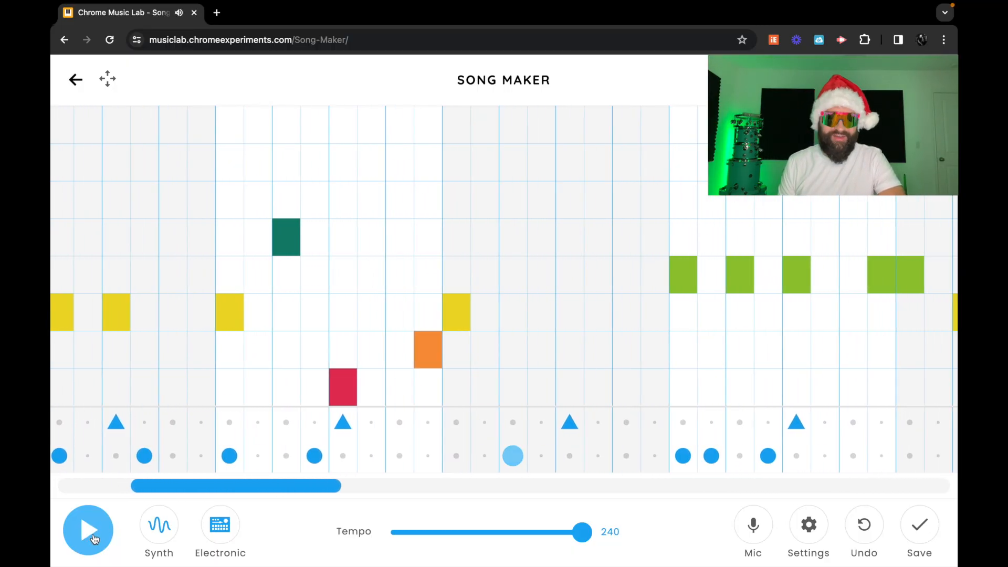